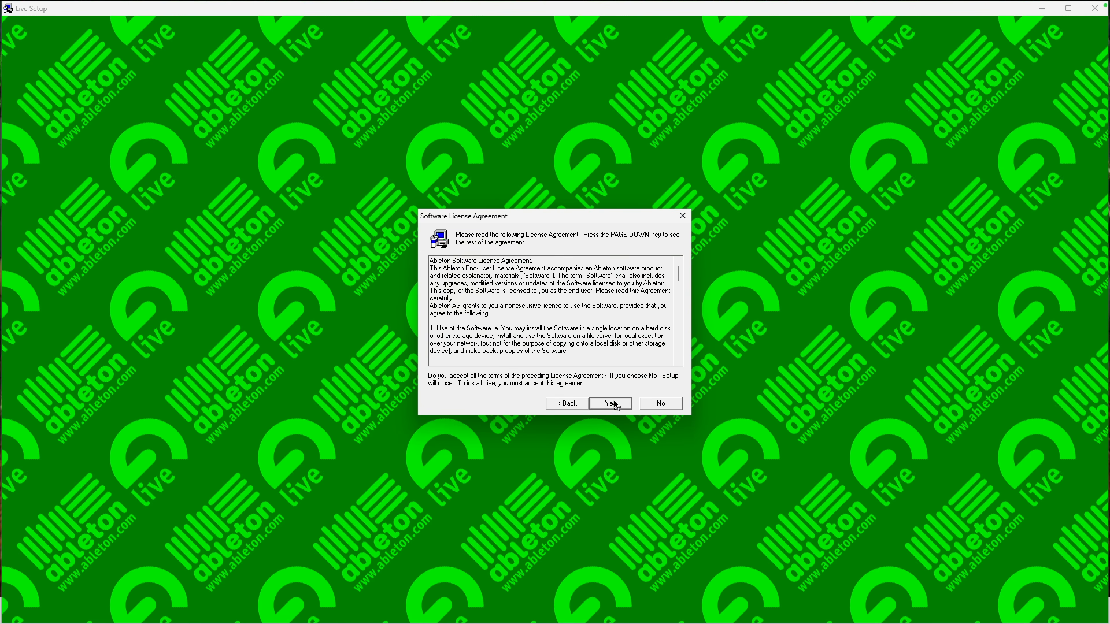
Advance the Live setup wizard and accept ableton\Live as the program folder
left_click(611, 402)
left_click(612, 403)
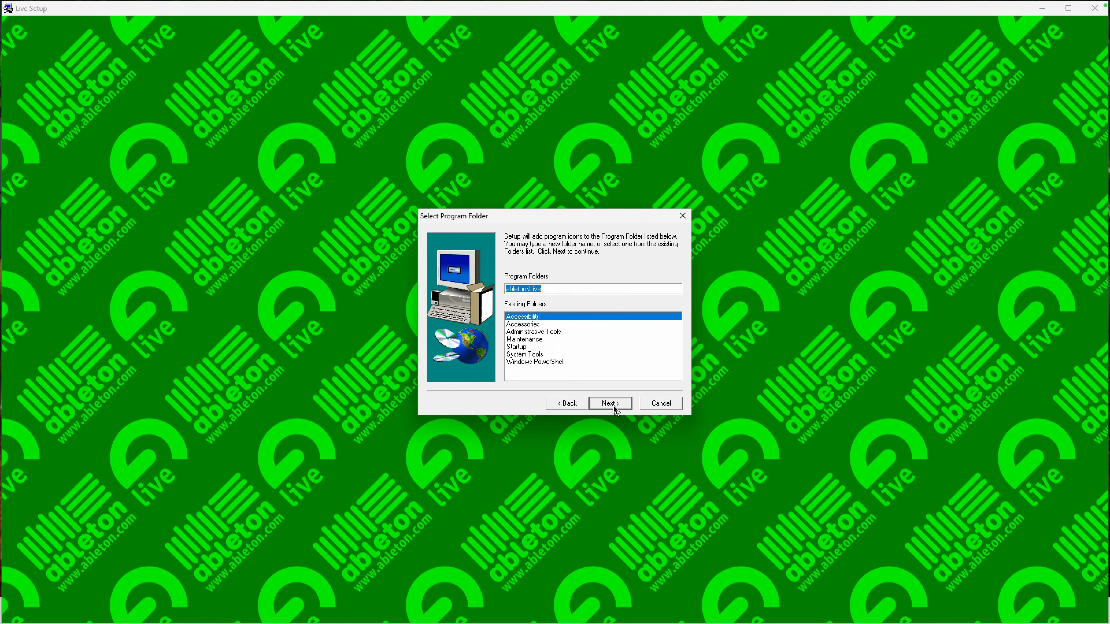
left_click(614, 406)
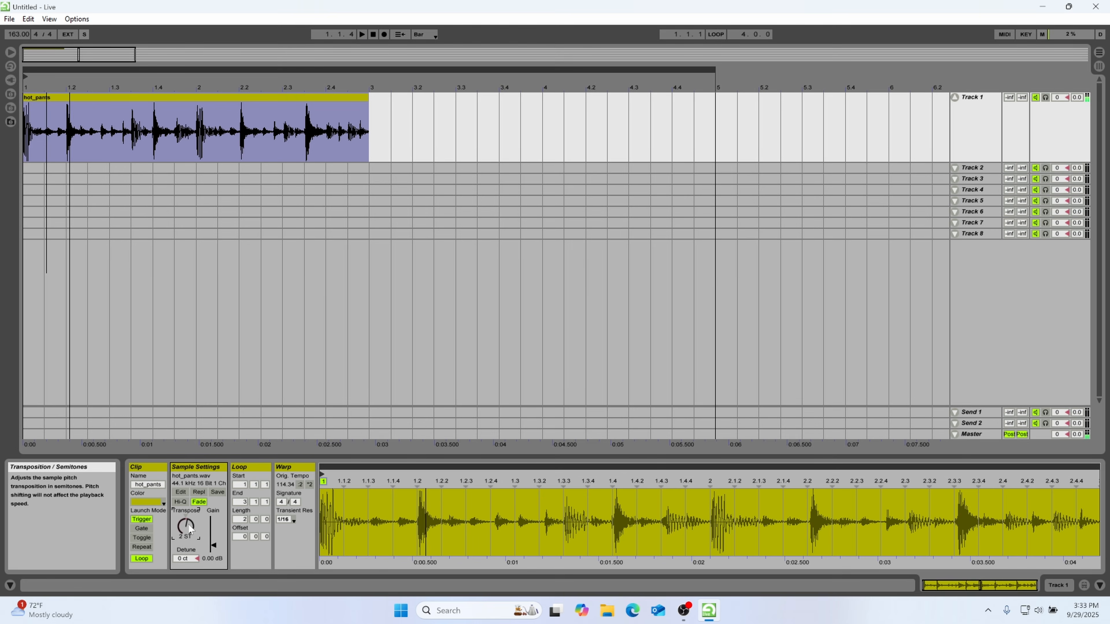
Chop the hot_pants break on Track 1 at its drum hits into a four-bar pattern, auditioning it by playback
key("space")
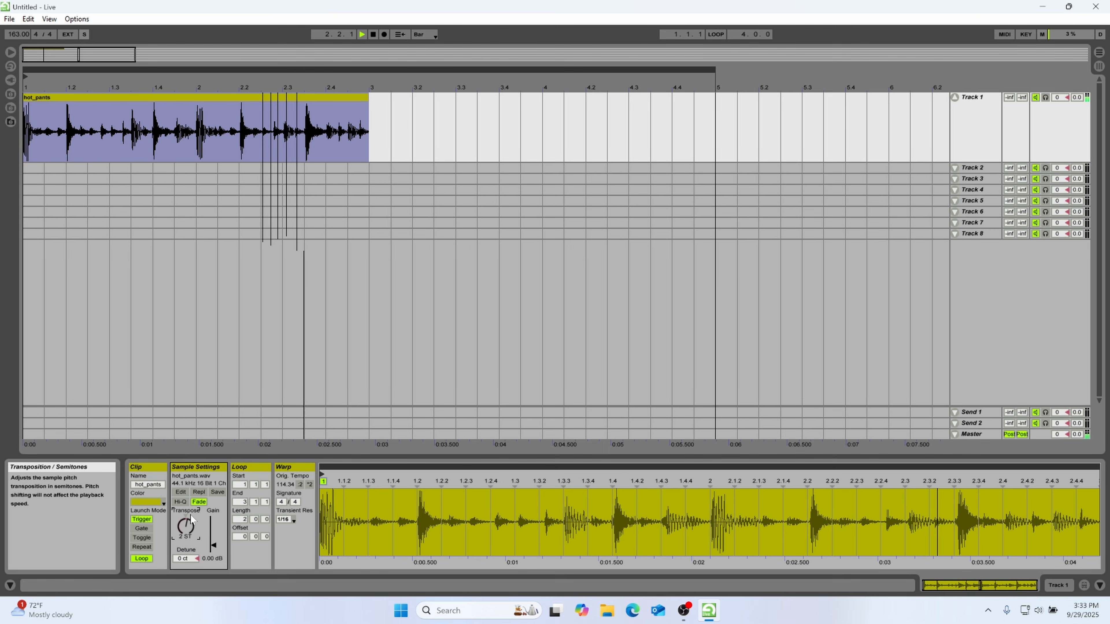
left_click(68, 139)
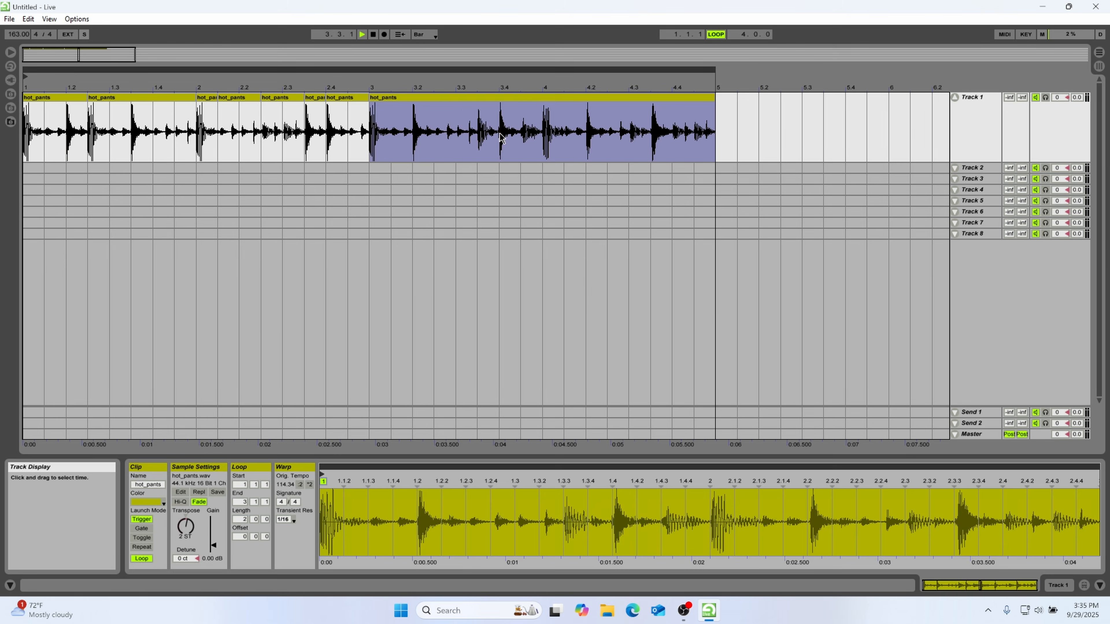
left_click(498, 130)
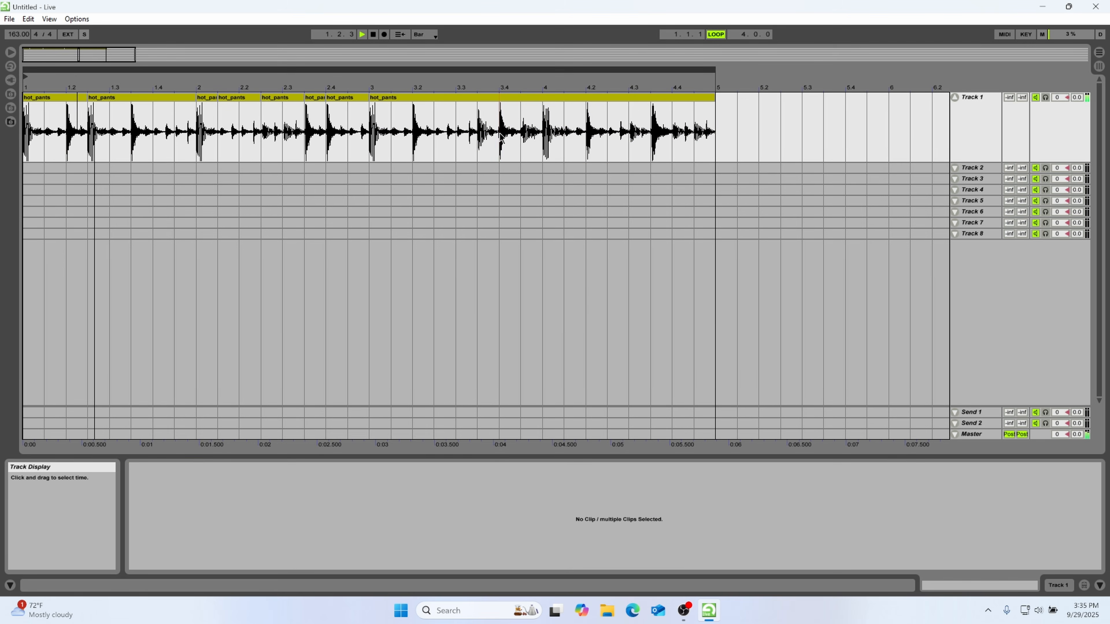
key("space")
left_click_drag(650, 140, 718, 141)
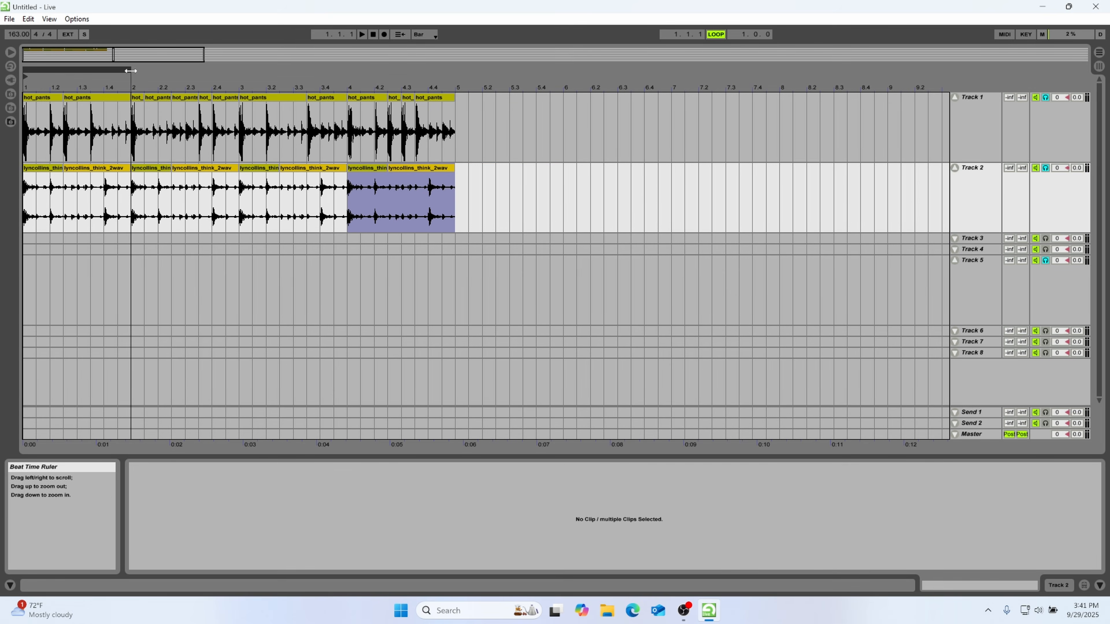
Play the layered breaks, fold and unfold Tracks 1 and 2, and select the opening lyncollins_think clip
key("space")
left_click(955, 97)
left_click(955, 109)
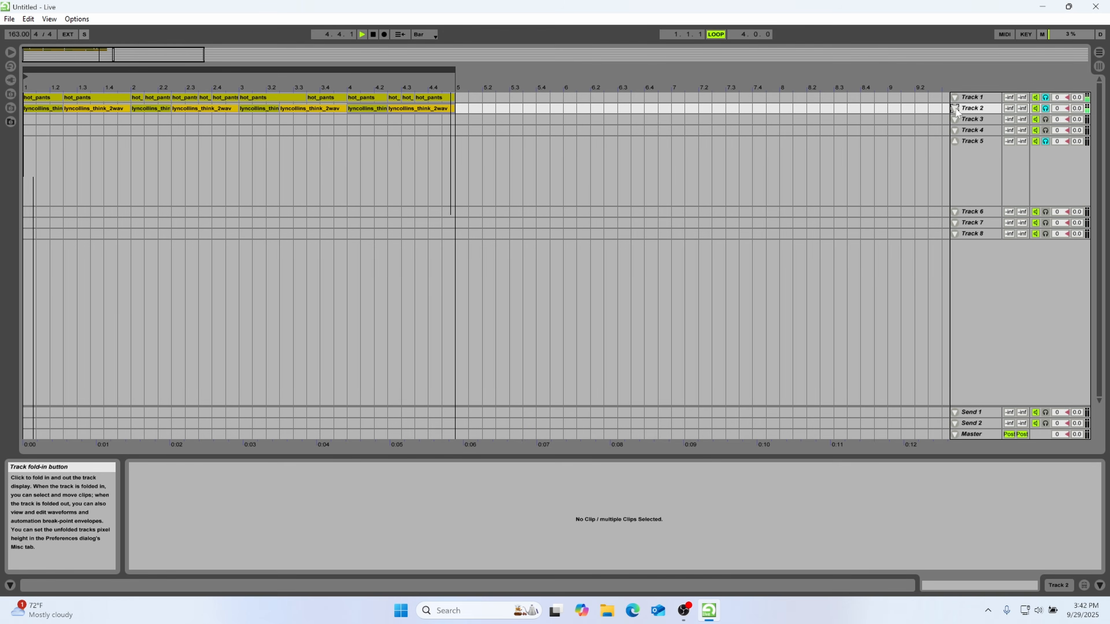
left_click(955, 97)
left_click(955, 168)
left_click(41, 167)
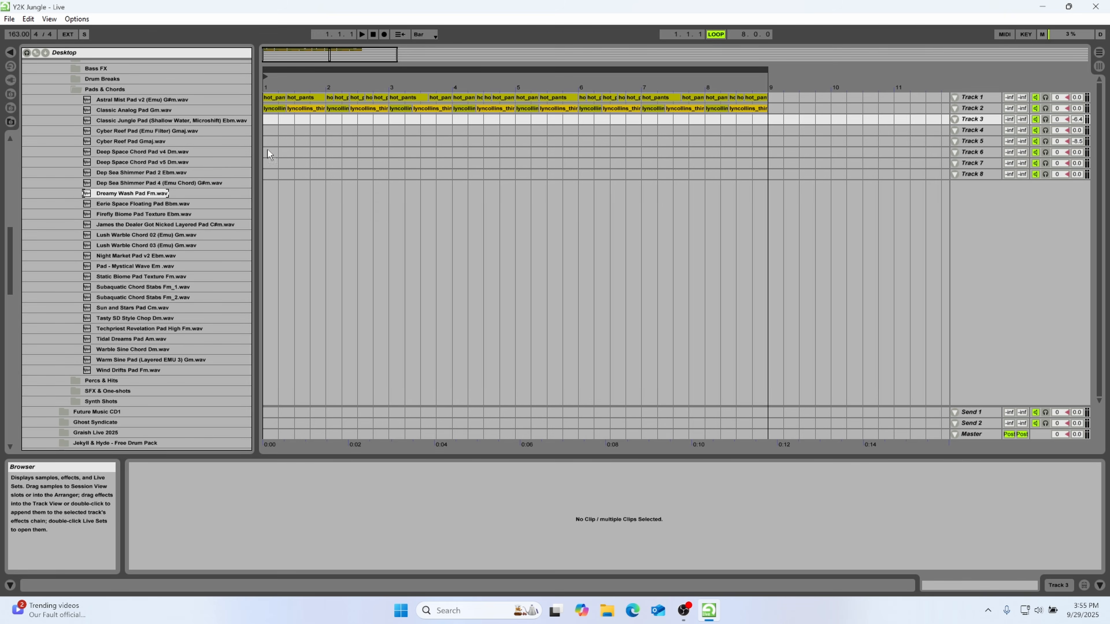
Place the Dreamy Wash Pad Fm clip at bar 1 of Track 3 and play it with the breaks
left_click_drag(267, 149, 274, 124)
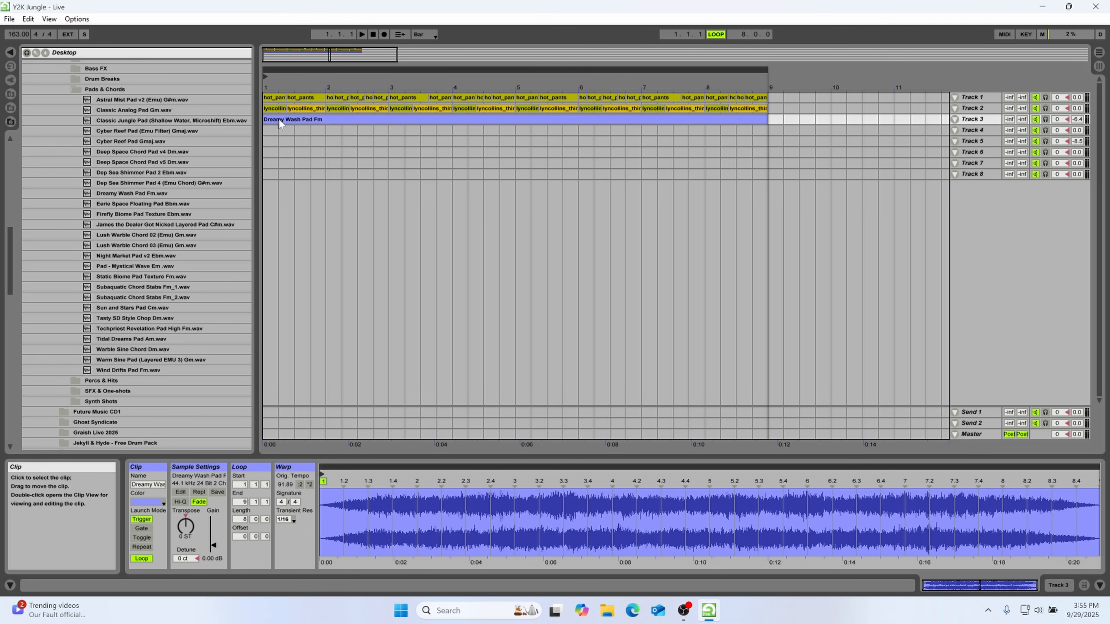
key("space")
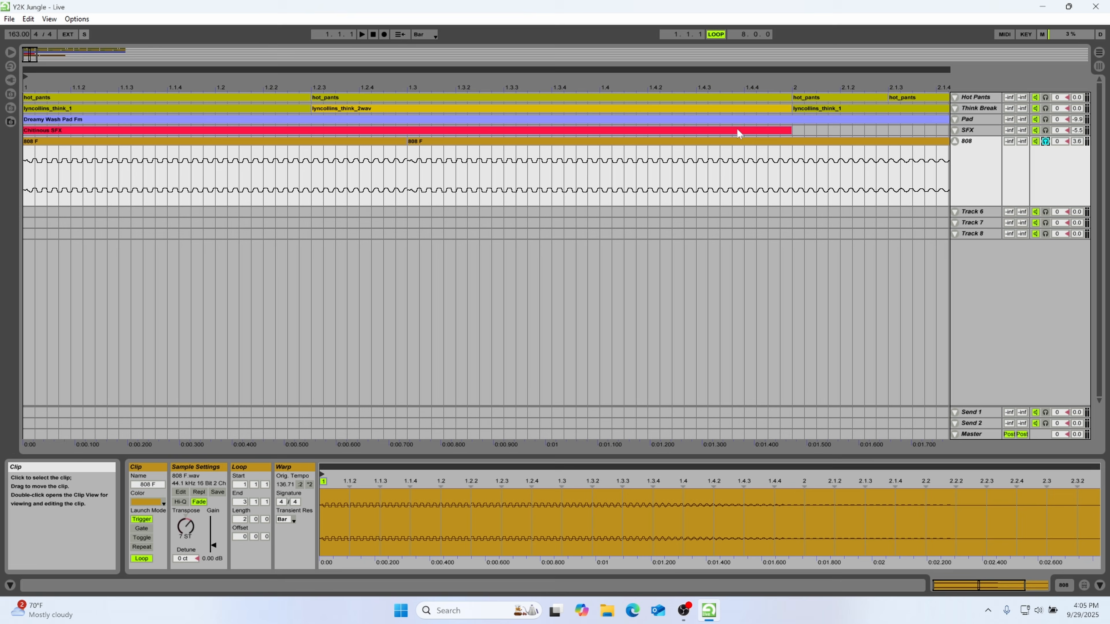
Unfold the Hot Pants track and move the second 808 F clip earlier to start with the second hot_pants clip, then play the result
left_click(957, 95)
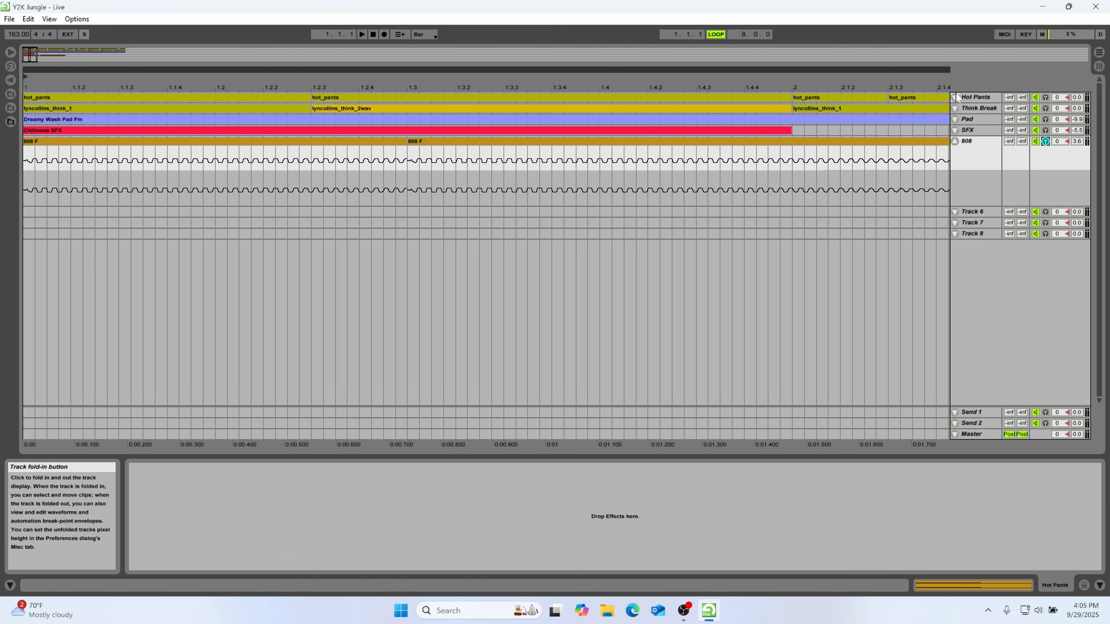
left_click(955, 96)
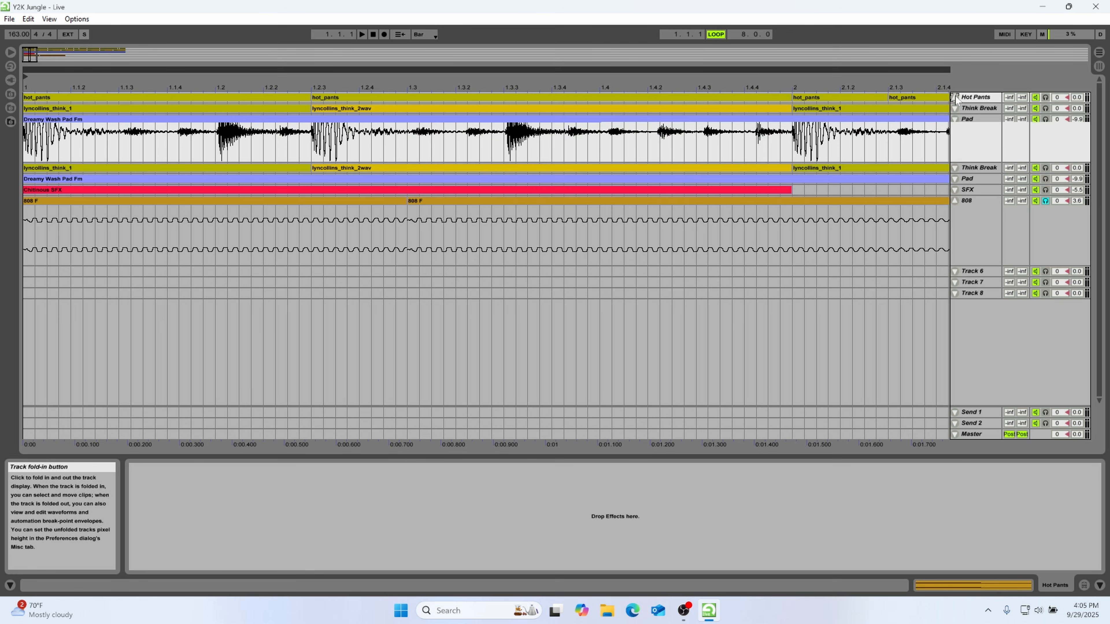
left_click_drag(471, 201, 377, 204)
left_click(265, 200)
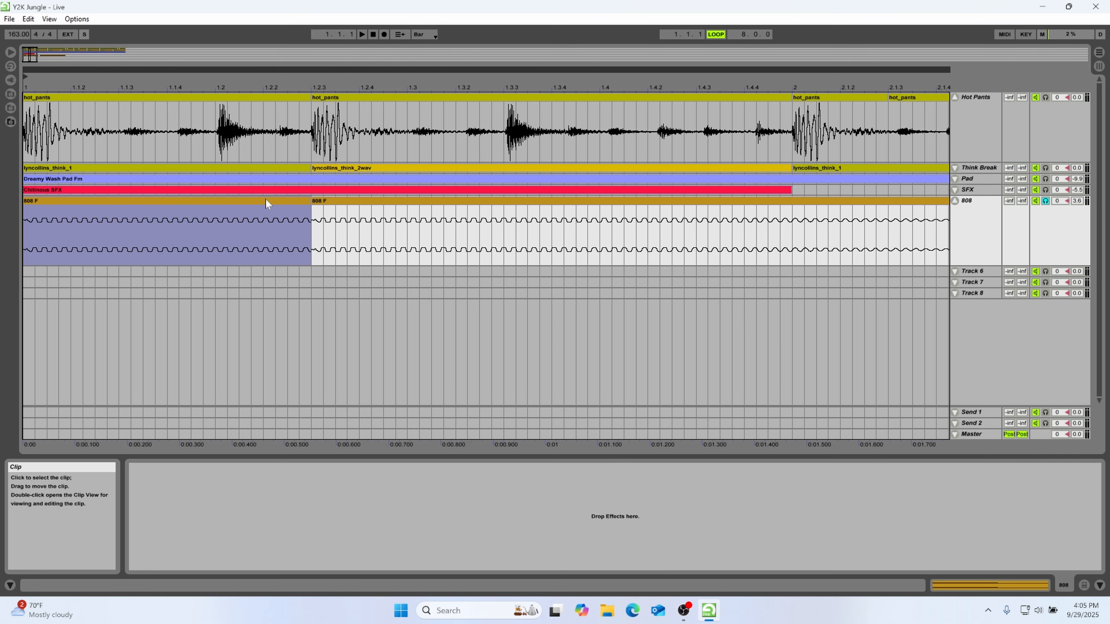
key("space")
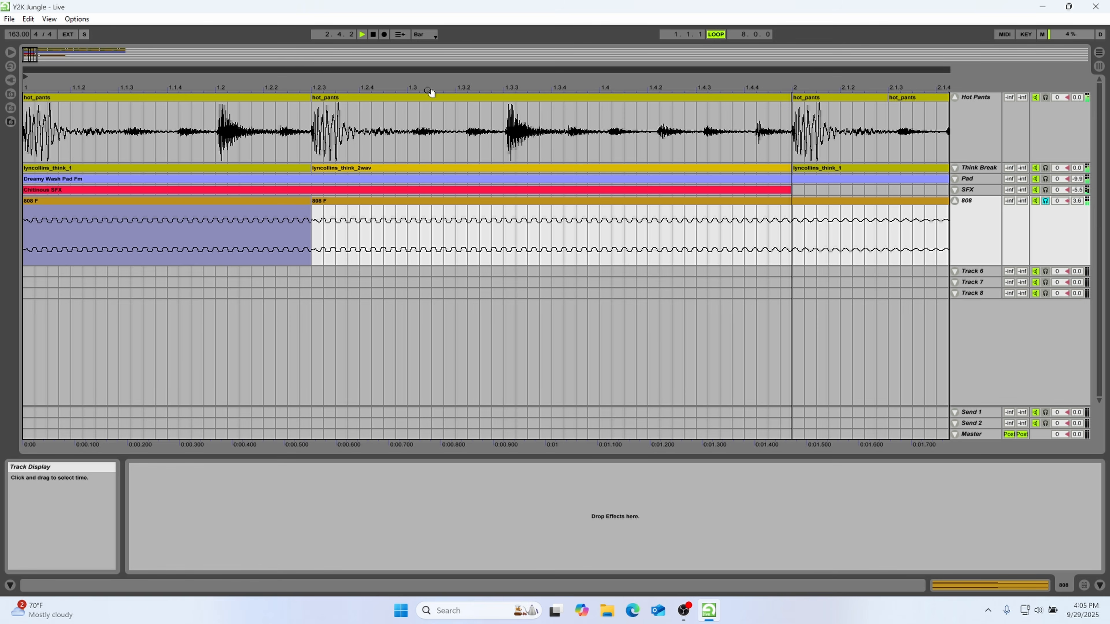
left_click_drag(298, 89, 298, 48)
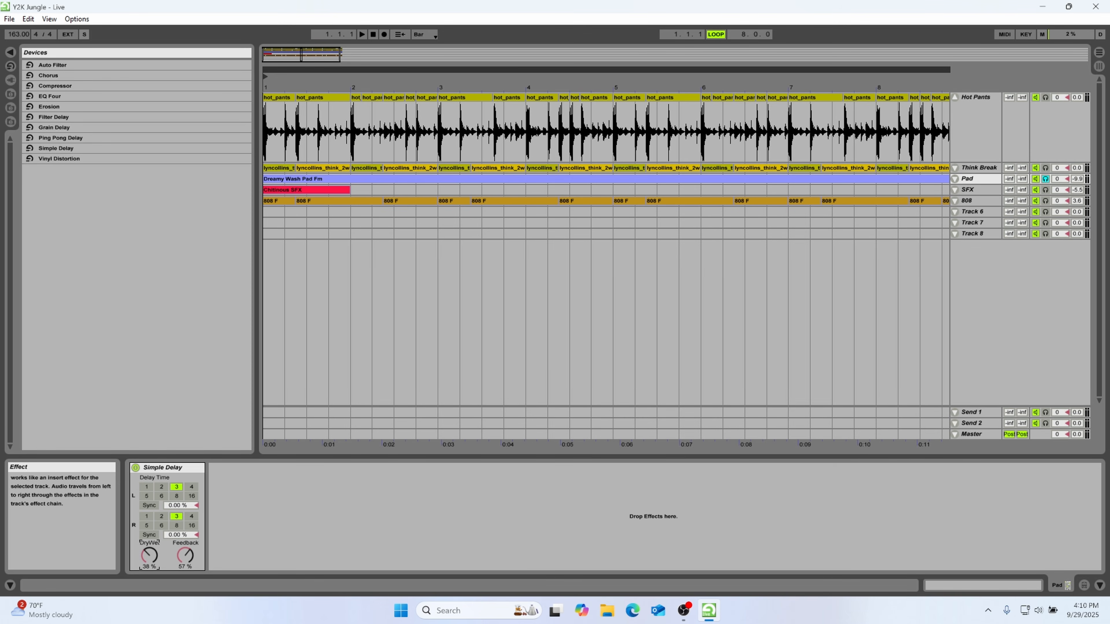
Adjust the dry/wet amount of the Simple Delay on the Pad track during playback
key("space")
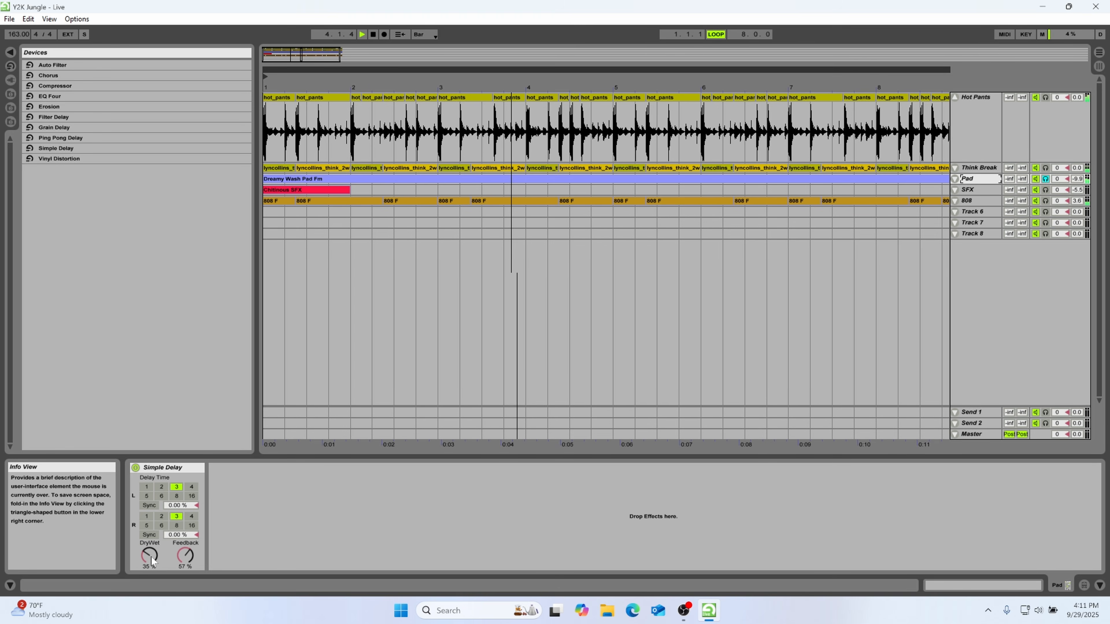
left_click_drag(151, 556, 151, 551)
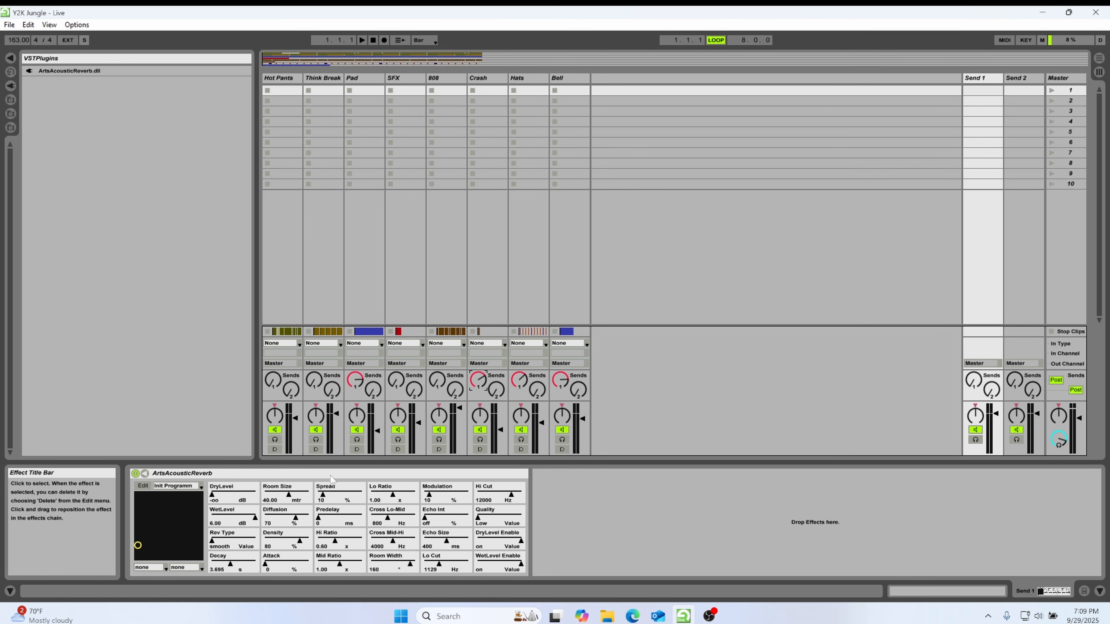
Set the ArtsAcousticReverb decay on Send 1 to 3.080 s and turn up the SFX track's first send
left_click(215, 573)
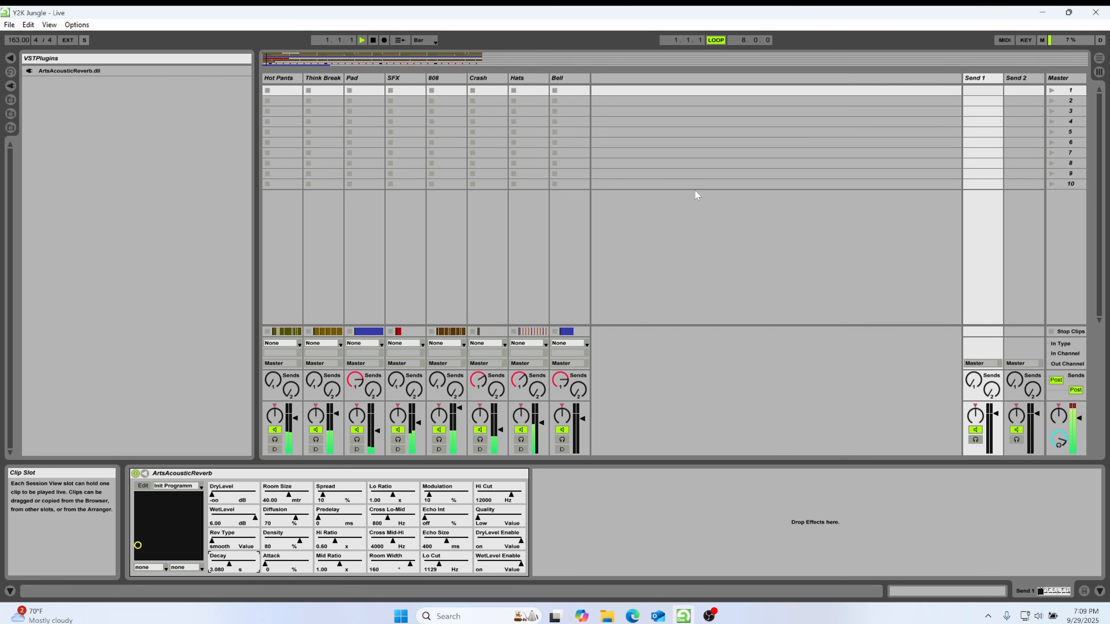
left_click(396, 378)
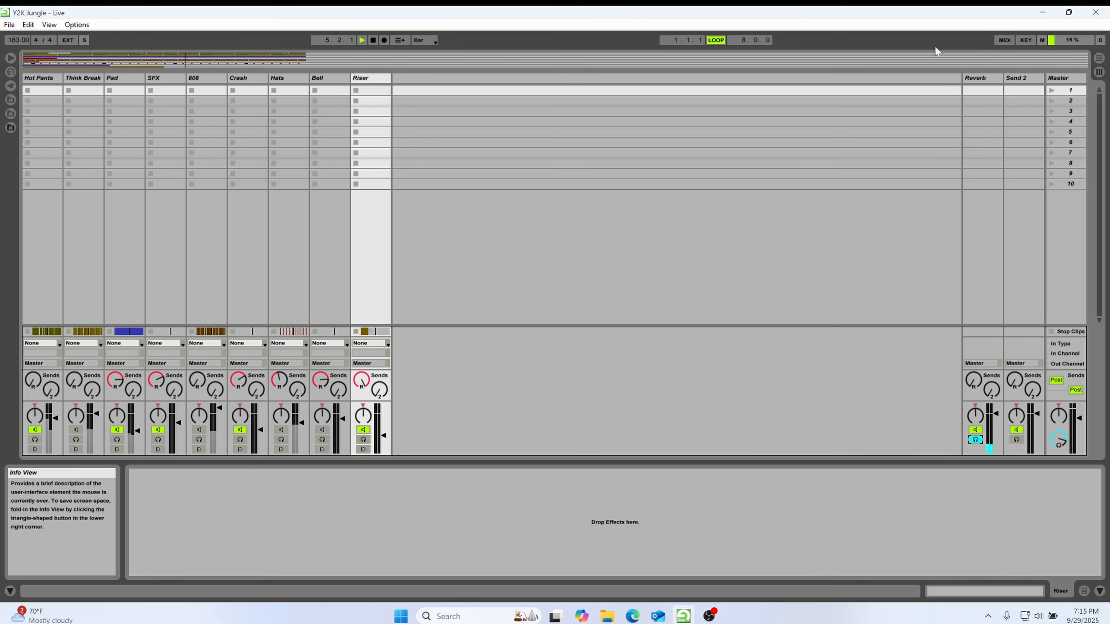
Set the White Noise Riser clip's transient resolution to Bar in the arrangement, then solo the Riser track and play it
left_click(1098, 59)
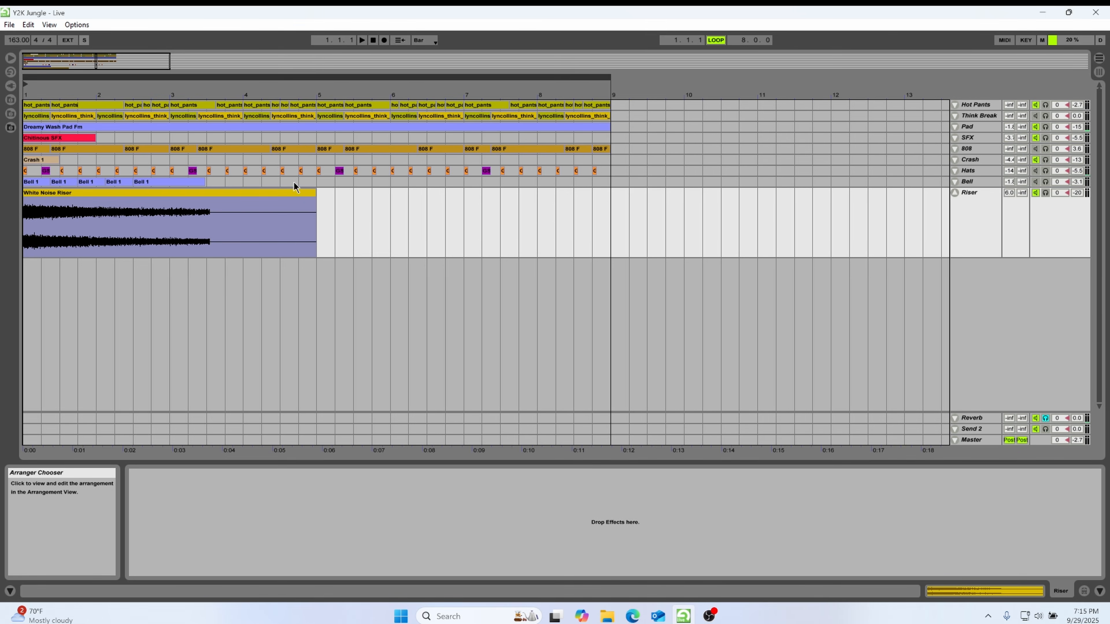
double_click(238, 192)
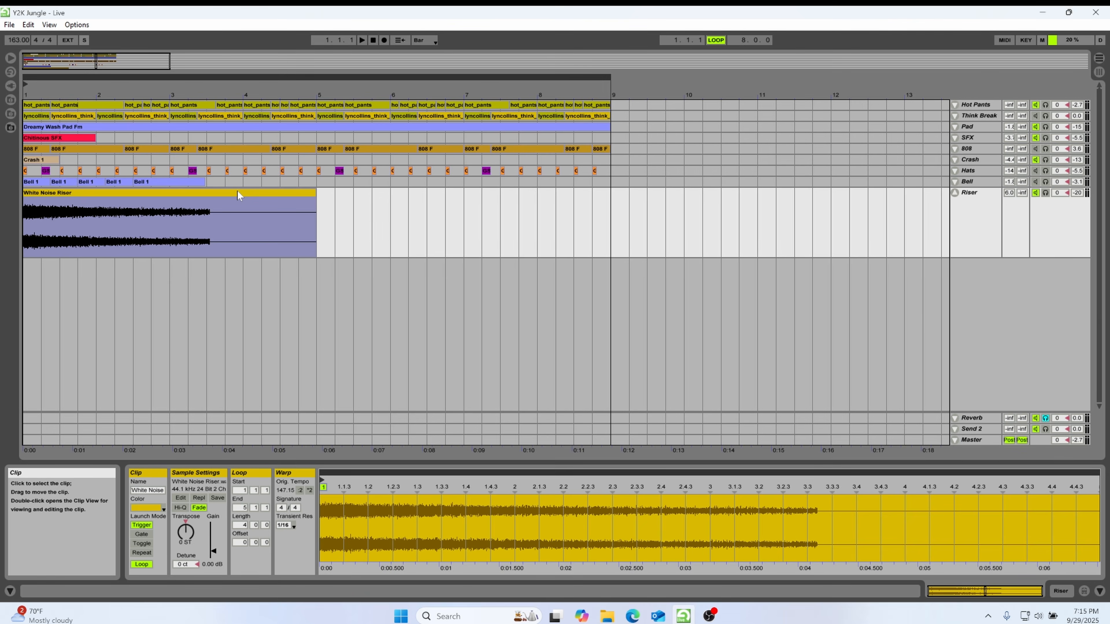
left_click(292, 525)
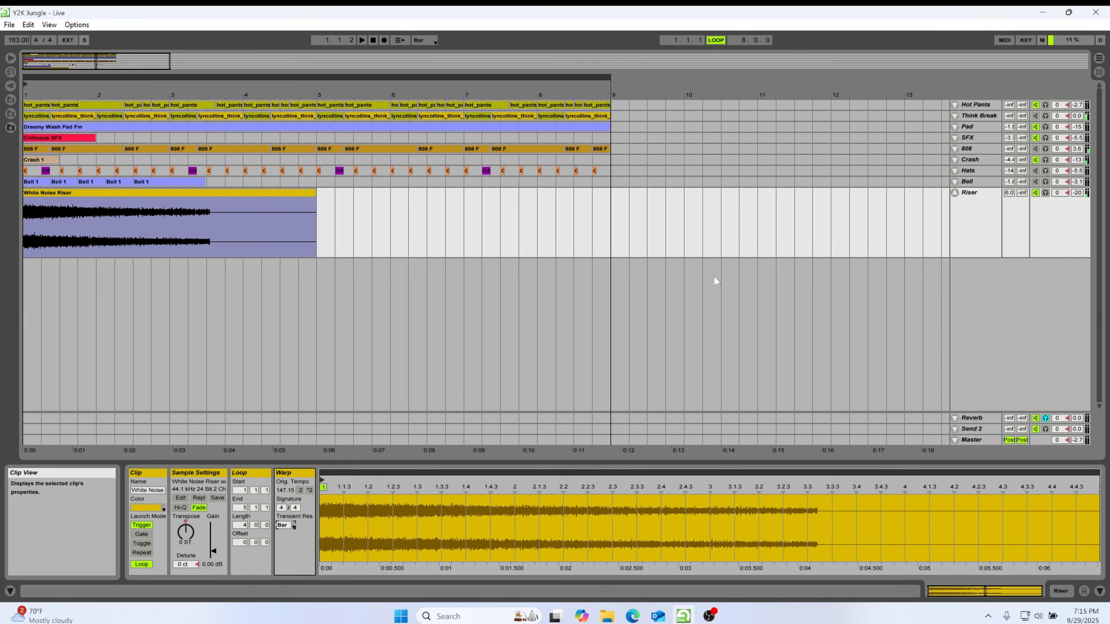
left_click(1045, 193)
key("space")
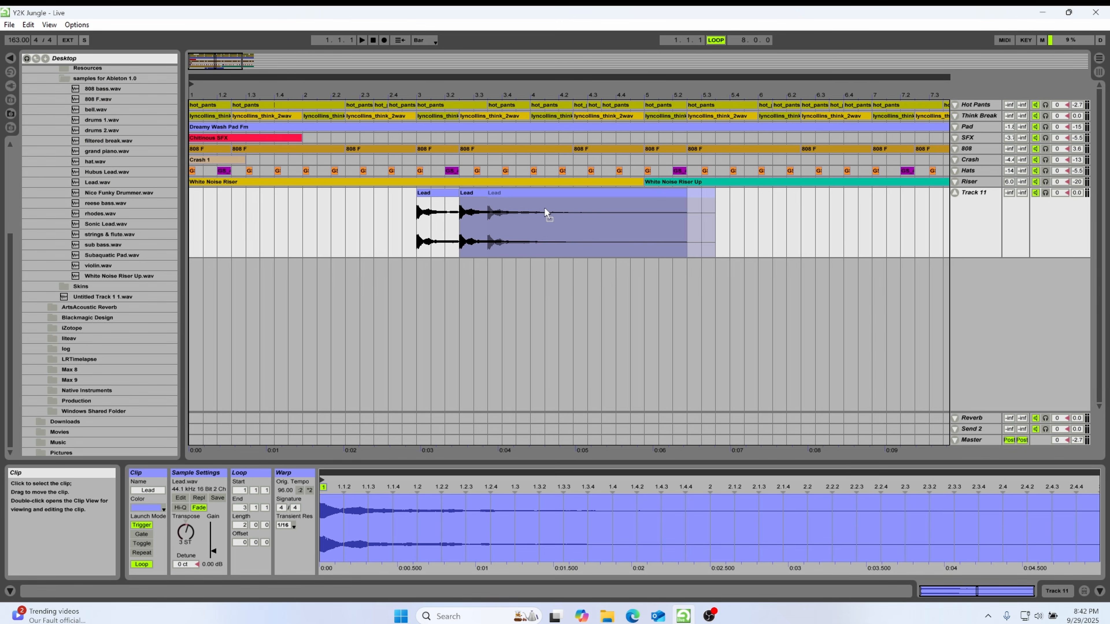
Set the transient resolution of the 2 ST Lead clip to Bar and open the same setting for the -2 ST Lead clip
left_click_drag(546, 213, 549, 213)
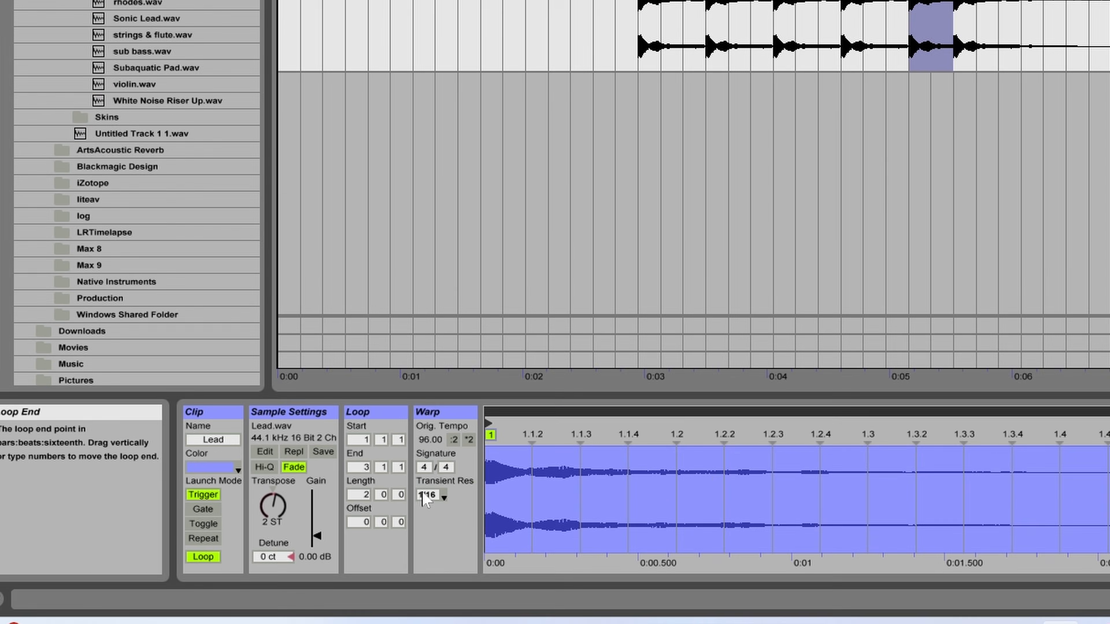
left_click(289, 526)
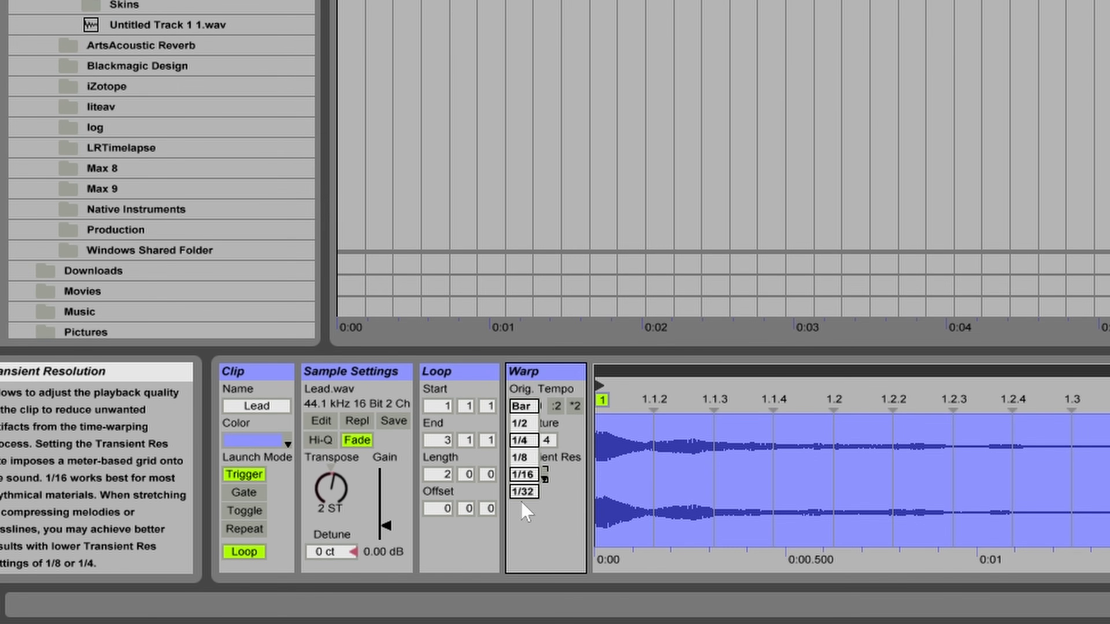
left_click(523, 410)
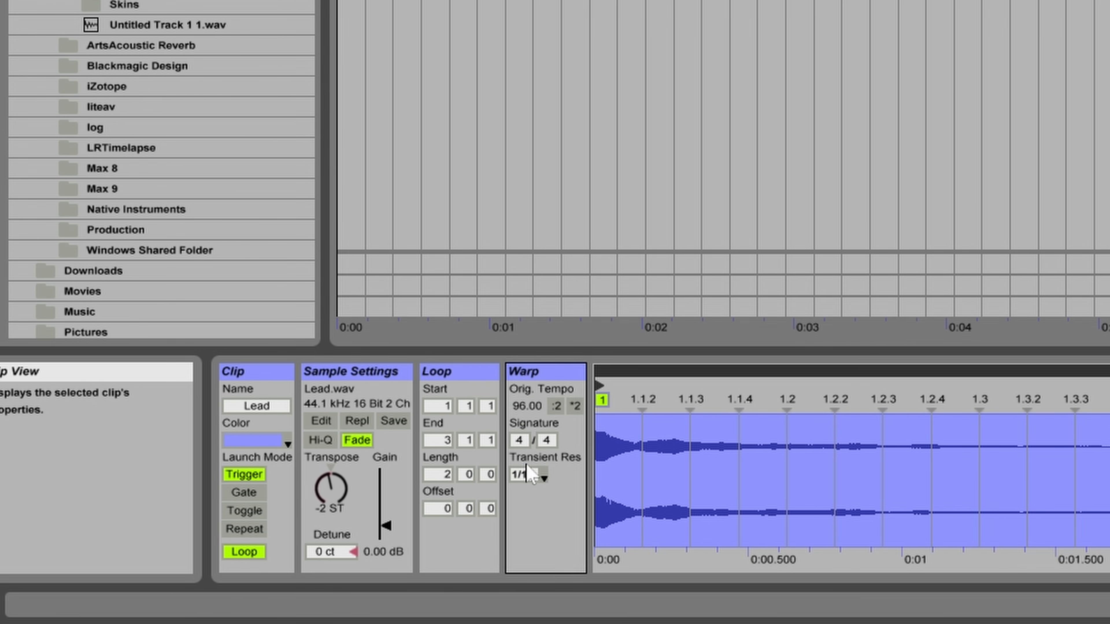
left_click(527, 474)
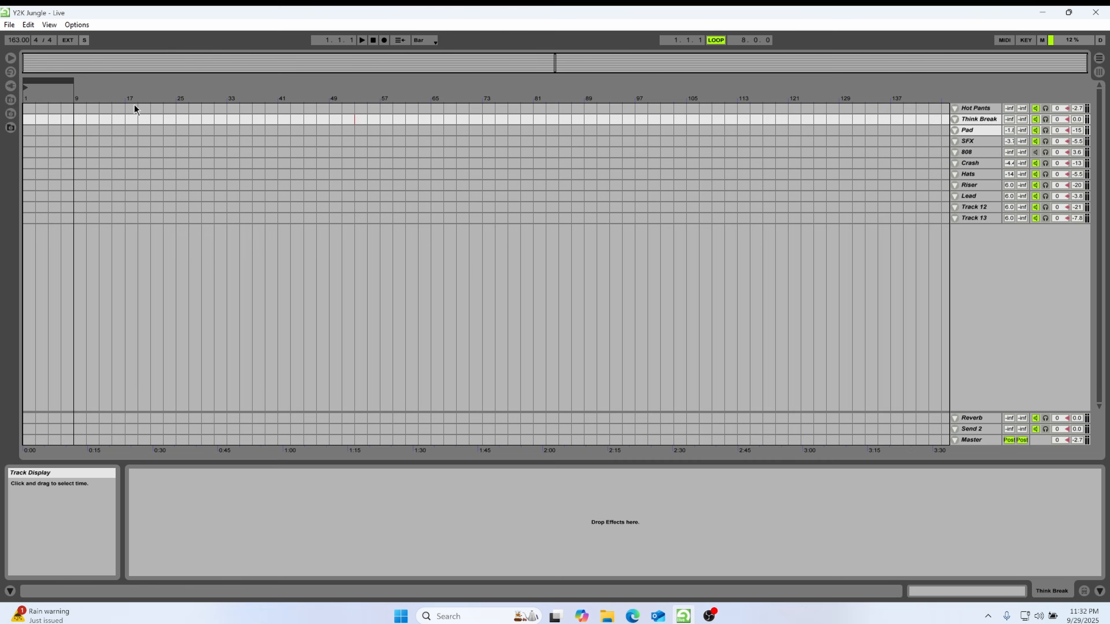
Paste the full eight-bar loop of all tracks at bar 33 and move the loop brace over bars 33 to 41
left_click(230, 111)
key("ctrl+v")
key("space")
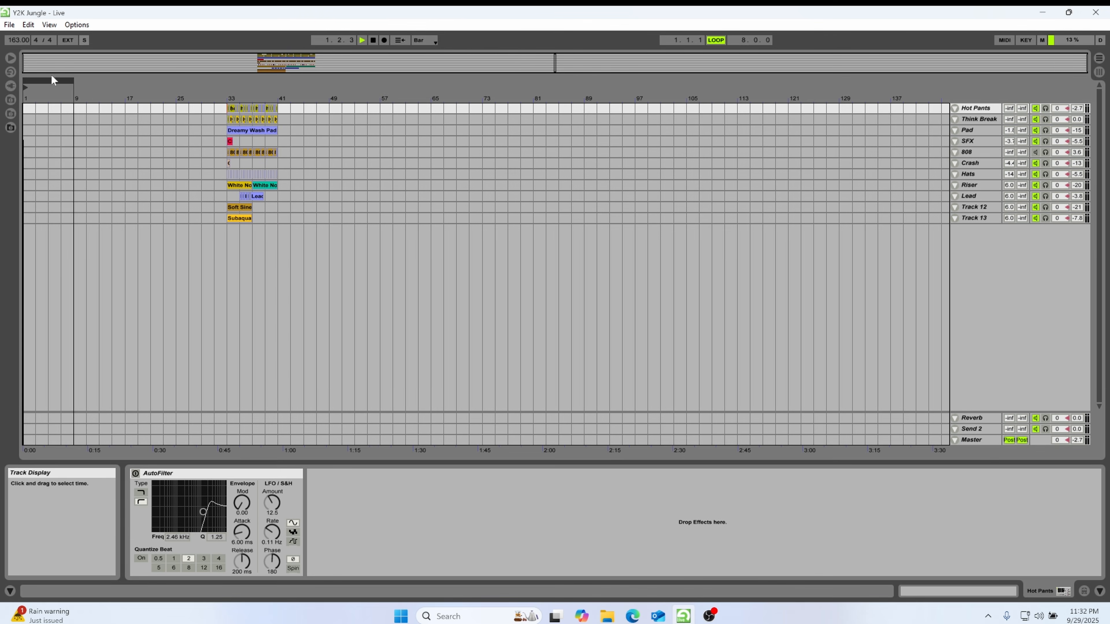
mouse_move(55, 81)
left_mouse_down()
mouse_move(257, 82)
mouse_move(284, 131)
mouse_move(603, 227)
mouse_move(629, 105)
left_mouse_up()
left_click(233, 91)
key("space")
Move the Subaquatic Chord Stabs Fm_2 clip on Track 13 from bar 33 to bar 1
left_click_drag(601, 219, 31, 222)
left_click(162, 91)
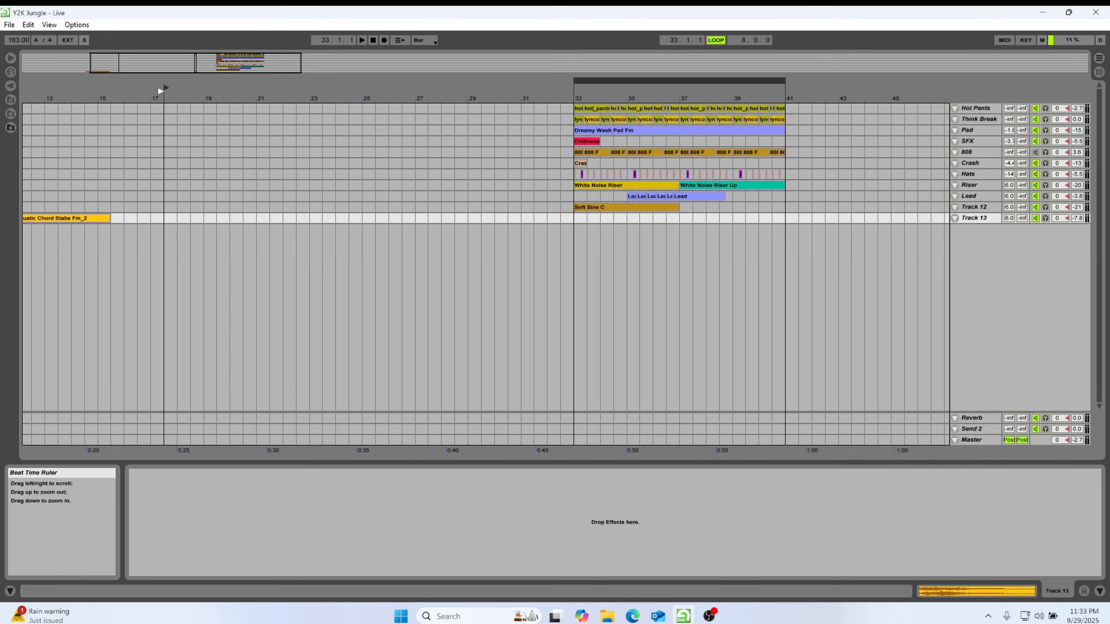
left_click_drag(161, 97, 455, 98)
left_click_drag(338, 218, 62, 220)
left_click_drag(879, 98, 857, 72)
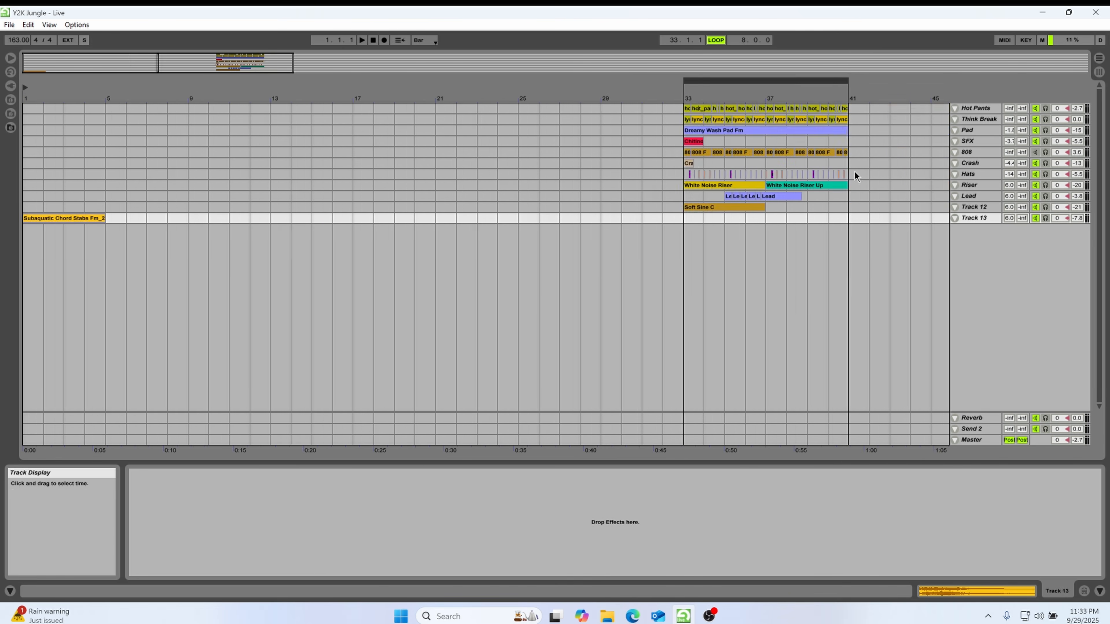
Paste the cut eight-bar Hats pattern at bar 1 and play the intro
left_click(856, 176)
key("ctrl+v")
key("space")
Duplicate the Subaquatic Chord Stabs clip three times and the eight-bar Hats pattern once so both run up to bar 17
left_click(72, 218)
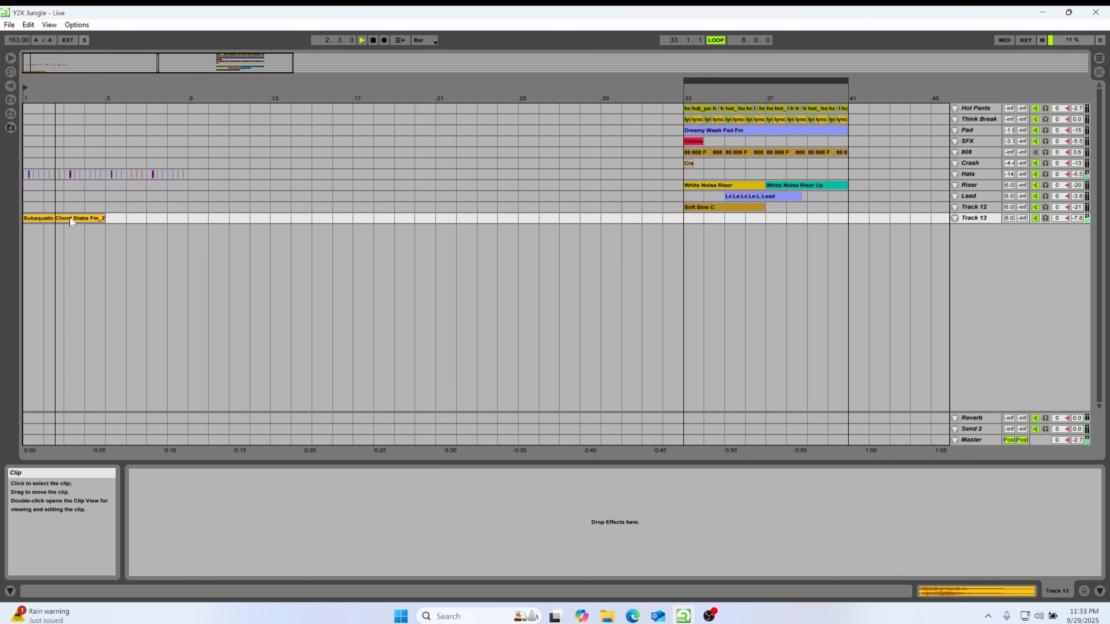
key("ctrl+d")
key("ctrl+d")
key("ctrl+d")
left_click_drag(192, 175, 1, 180)
key("ctrl+d")
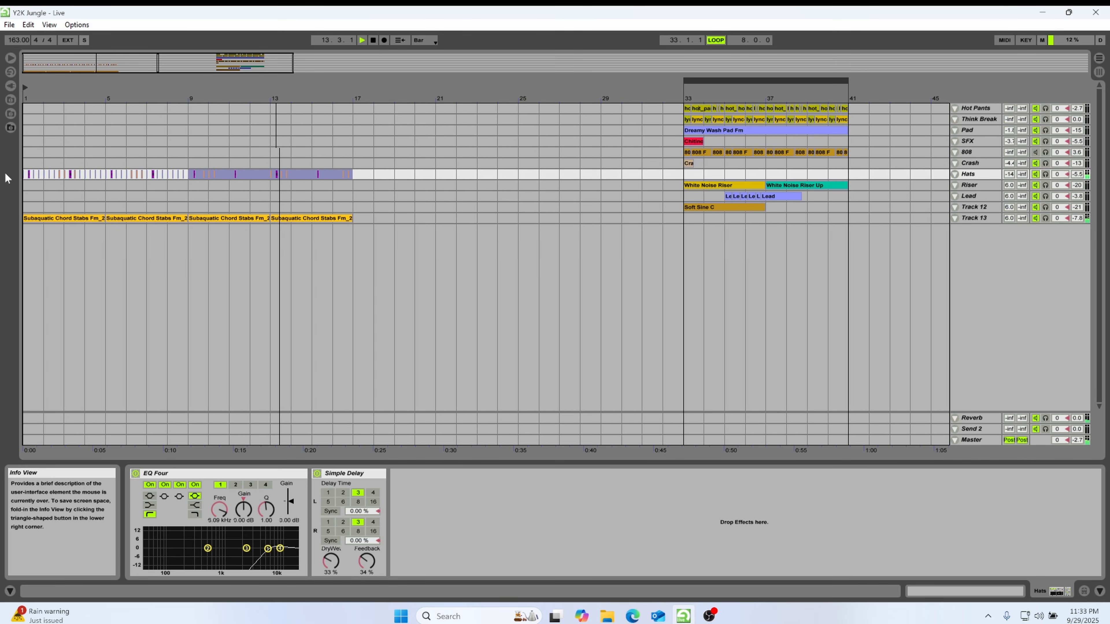
Stop playback, move the Lead phrase from bar 35 to bar 19, and duplicate it at bar 26
left_click(723, 182)
key("space")
left_click(848, 198)
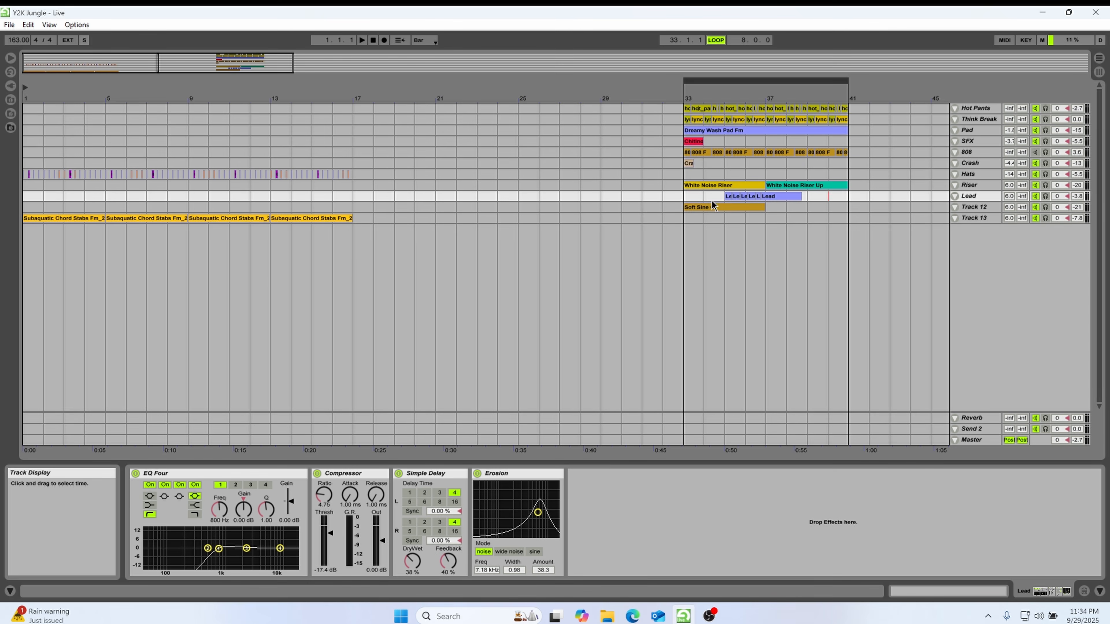
left_click_drag(783, 197, 521, 199)
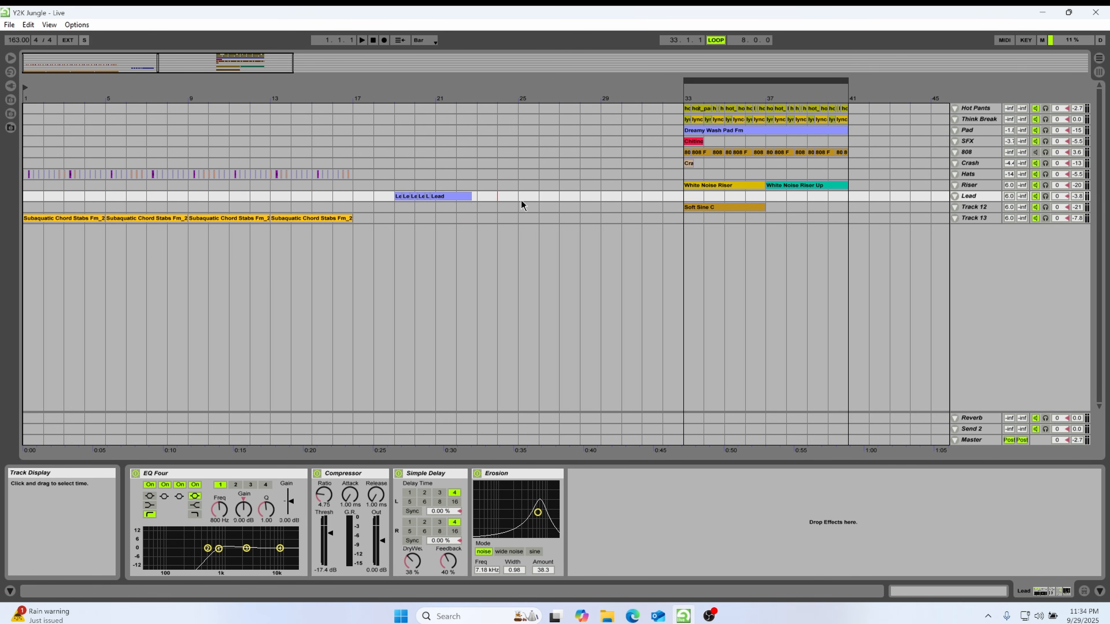
key("ctrl+d")
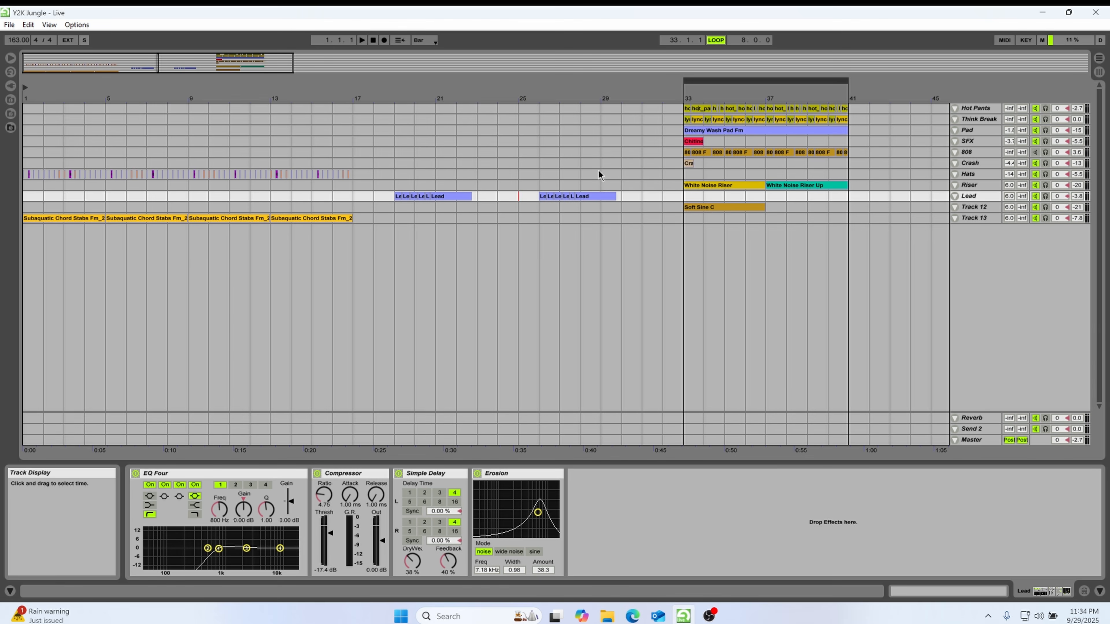
Paste the Hot Pants break pattern at bar 1 and repeat it directly after the first copy
left_click(35, 109)
key("ctrl+v")
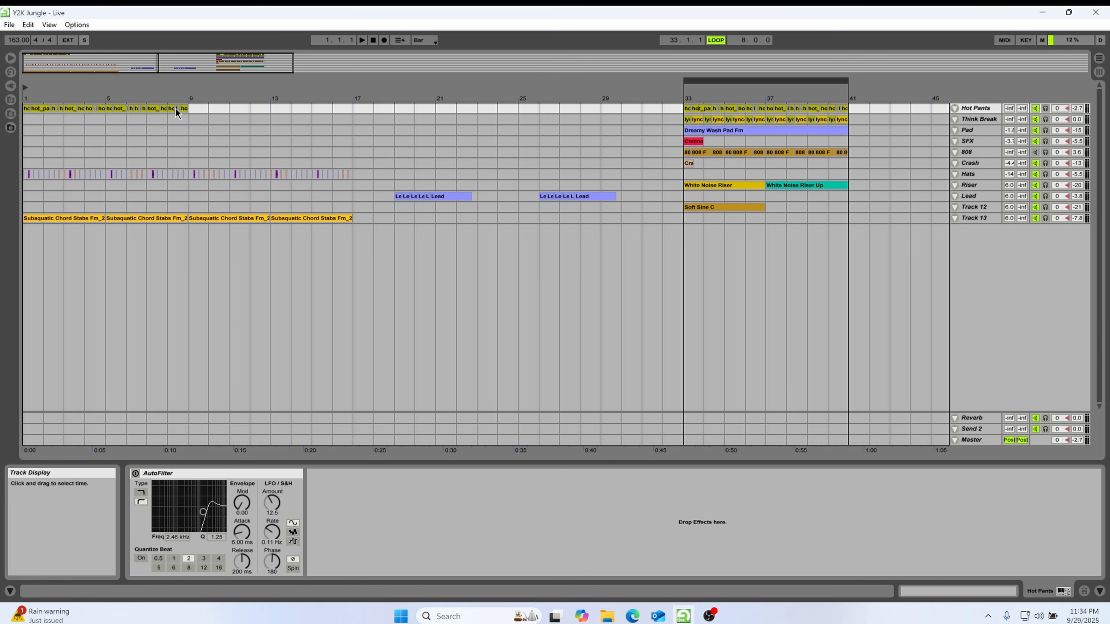
key("ctrl+v")
Duplicate the sixteen-bar Hats pattern to bars 17–33 and delete the original Hats clips in bars 1–17
left_click(181, 174)
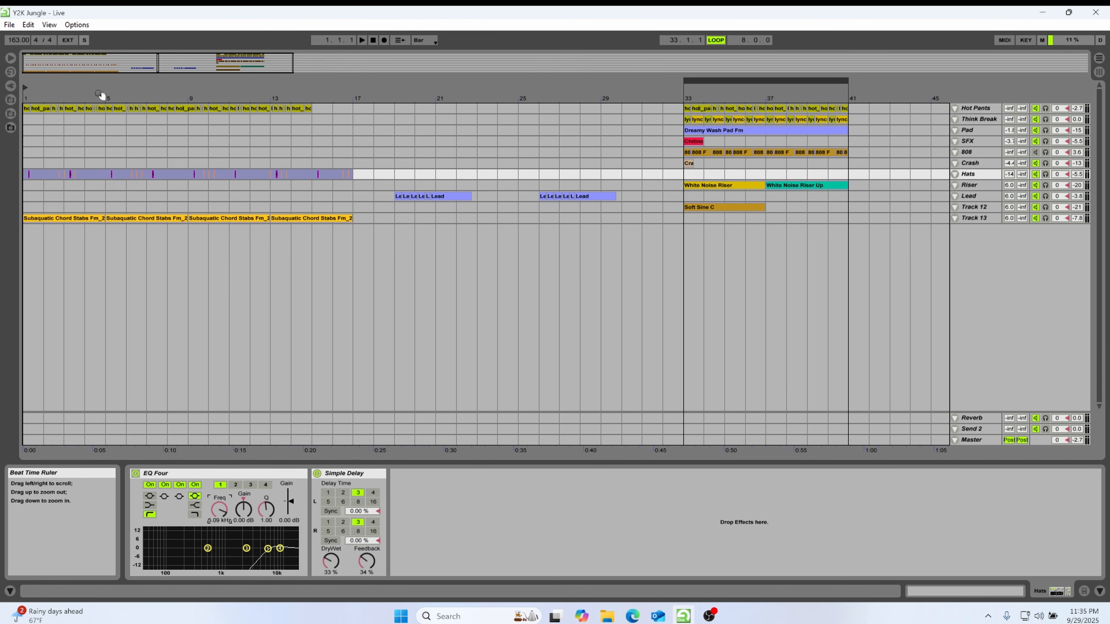
key("ctrl+d")
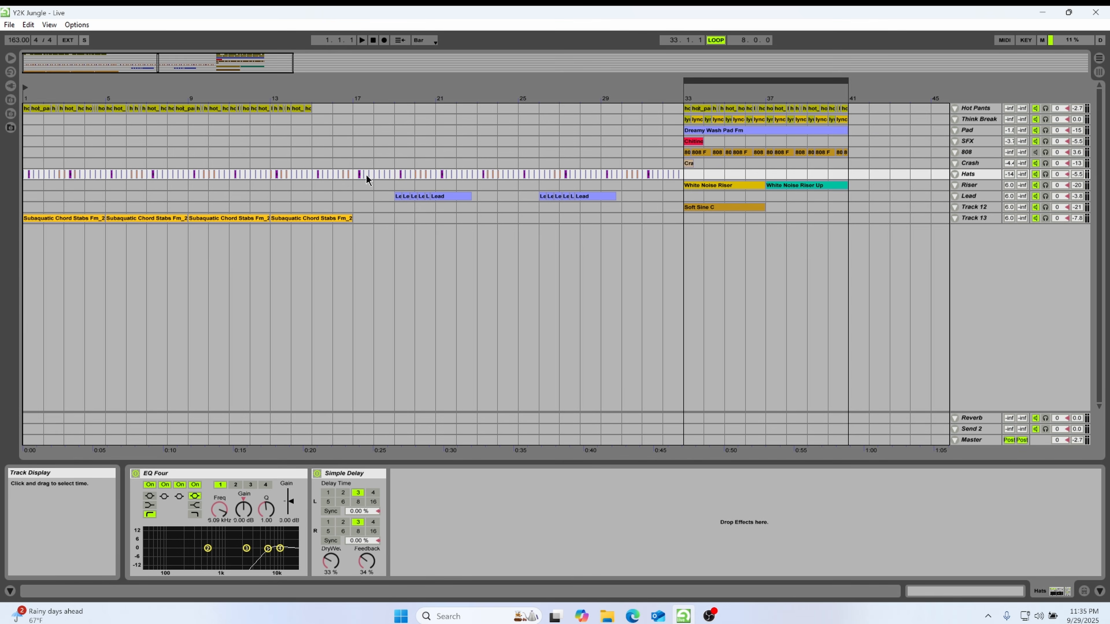
left_click_drag(360, 175, 17, 176)
key("Delete")
Clear the intro's Hot Pants clips and paste the eight-bar break at bars 1 and 9, filling up to bar 17
left_click_drag(352, 97, 1, 112)
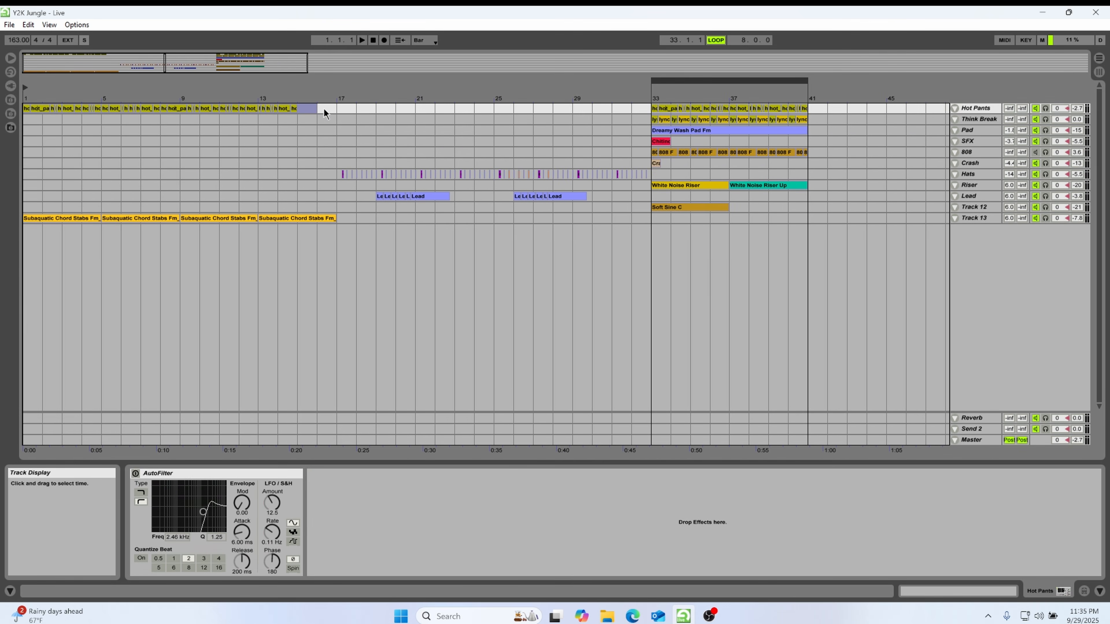
key("Delete")
left_click(28, 109)
key("ctrl+v")
key("ctrl+v")
key("ctrl+v")
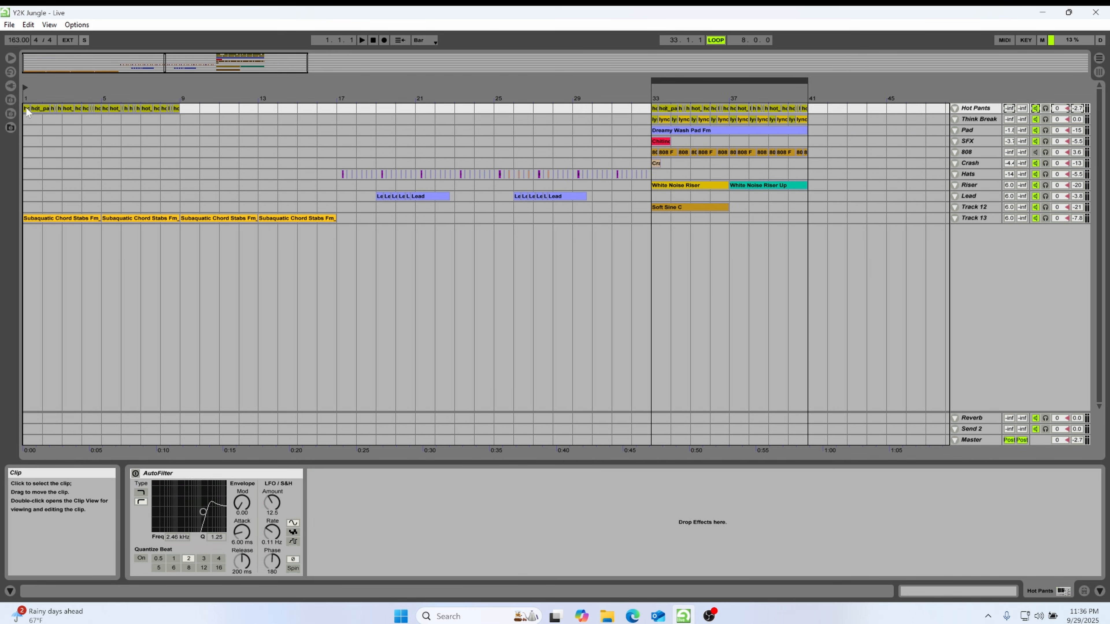
key("ctrl+z")
Automate the Hot Pants AutoFilter's Device On envelope so the filter is on from bar 1 to bar 17 and off from there
left_click(955, 108)
left_click(135, 474)
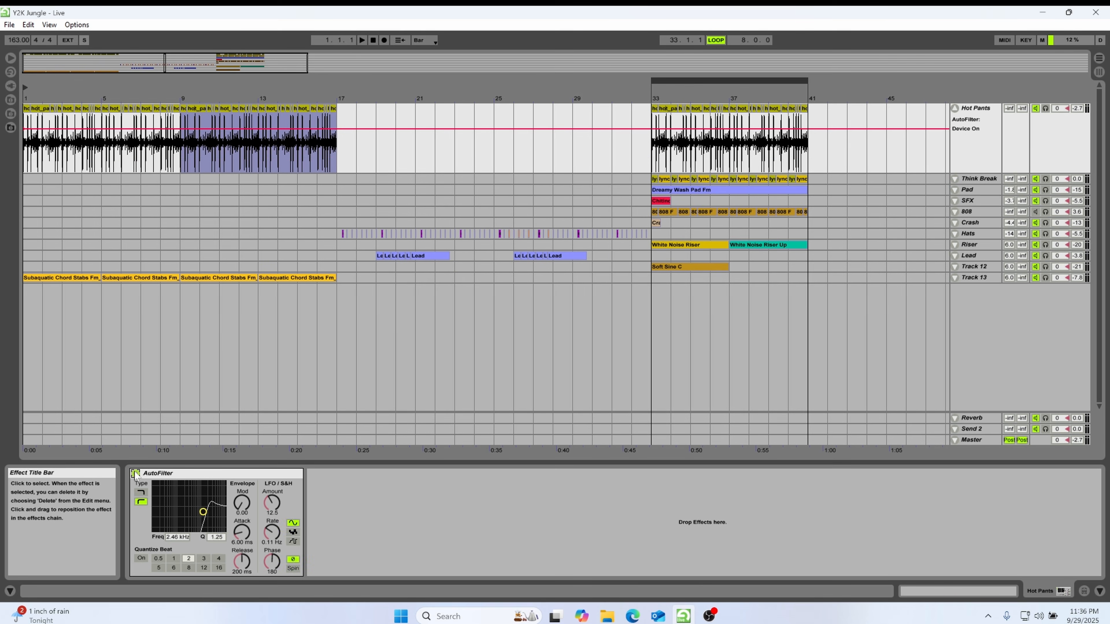
left_click(136, 473)
left_click(340, 156)
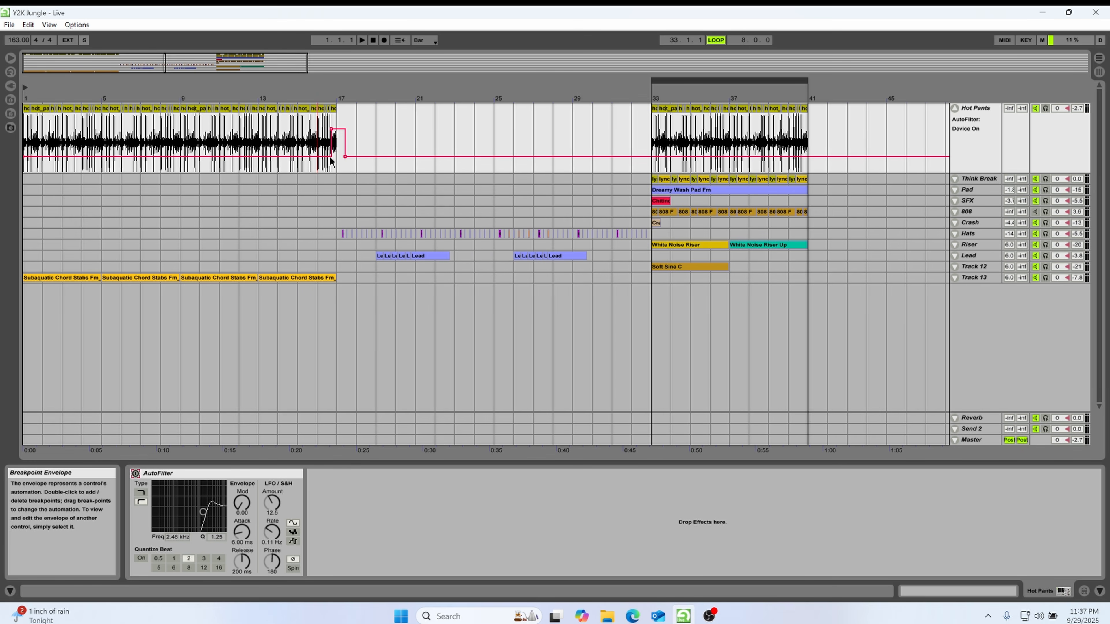
left_click_drag(334, 139, 31, 140)
left_click(28, 108)
key("space")
left_click_drag(30, 101, 82, 161)
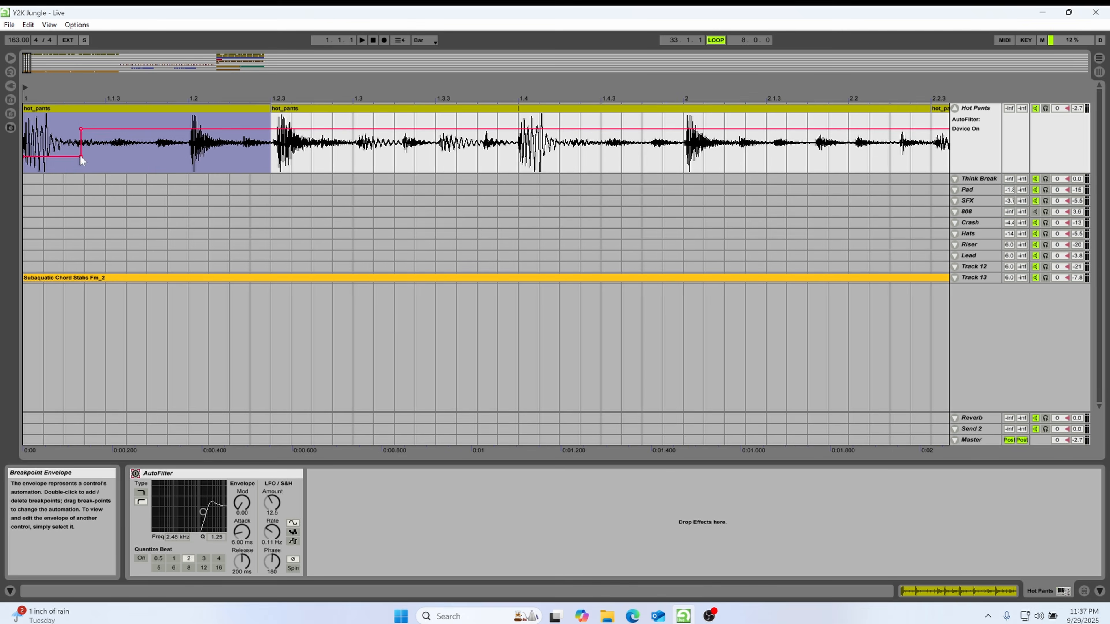
left_click_drag(79, 101, 560, 95)
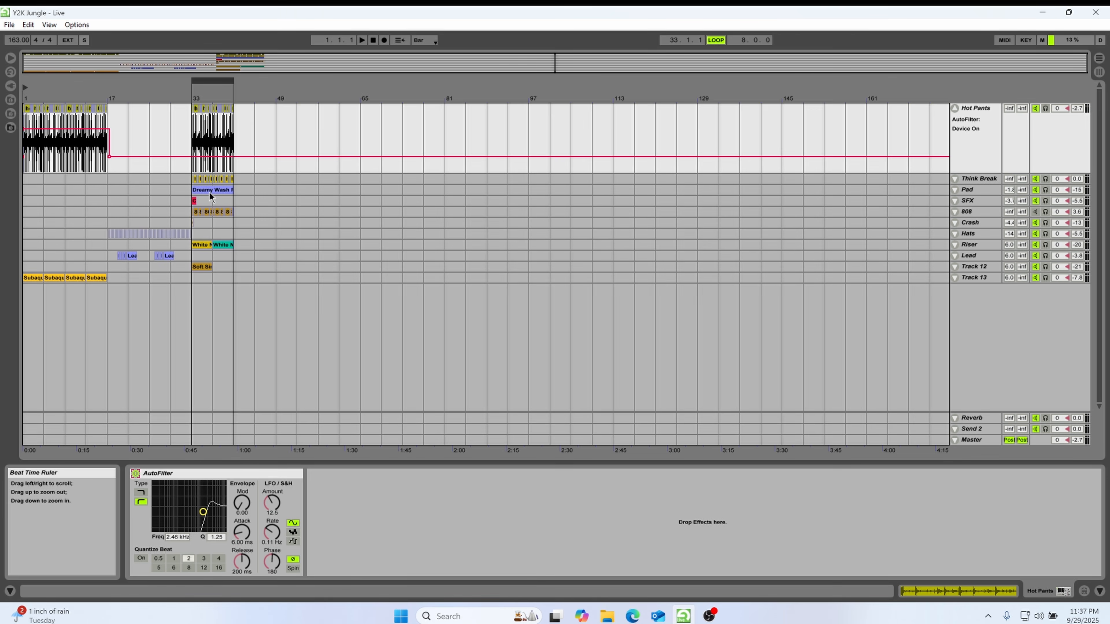
Fill bars 17–33 of the Pad track with two Dreamy Wash Pad clips and move White Noise Riser Up to bar 29
left_click_drag(209, 192, 135, 188)
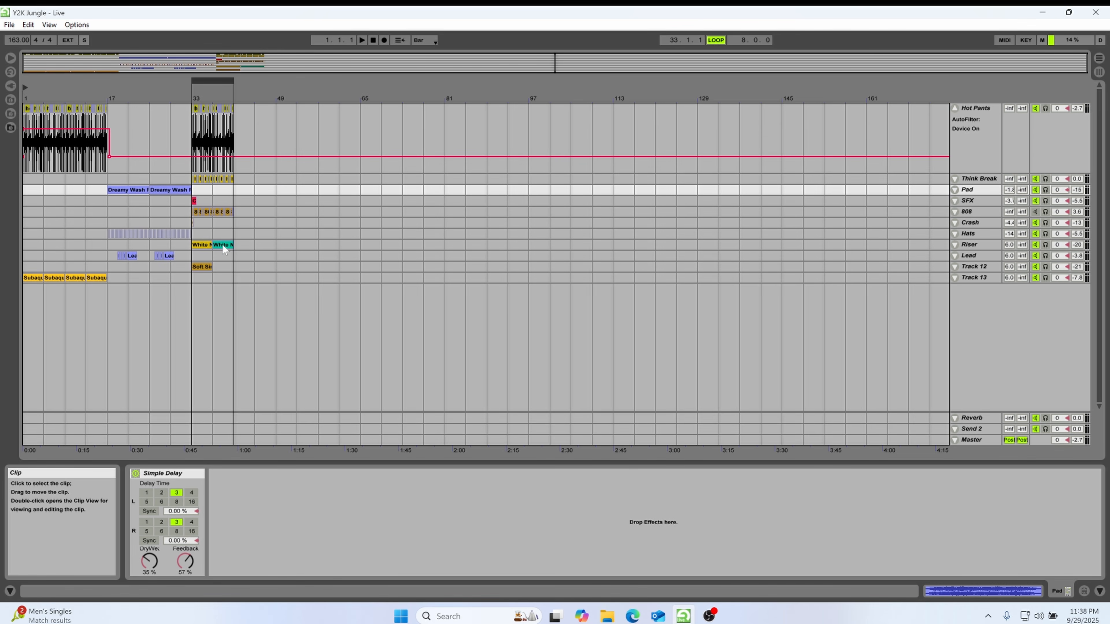
left_click_drag(222, 244, 161, 245)
Place the White Noise Riser clip at bars 1 and 17, play the arrangement and fold the Hot Pants track
left_click_drag(37, 244, 36, 243)
key("space")
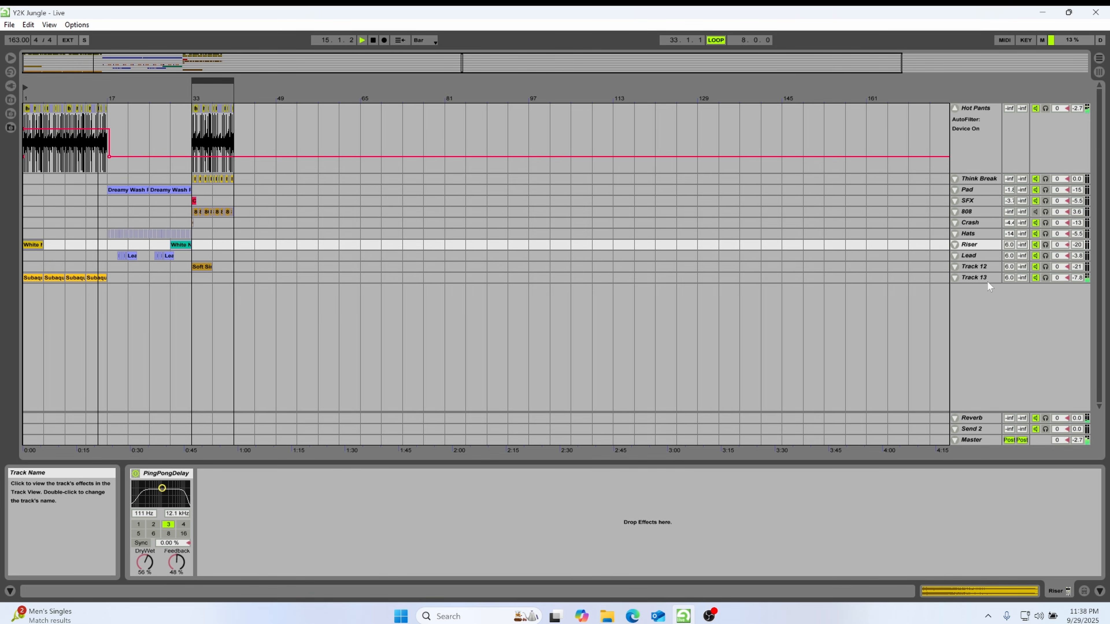
left_click_drag(34, 246, 127, 245)
left_click(954, 108)
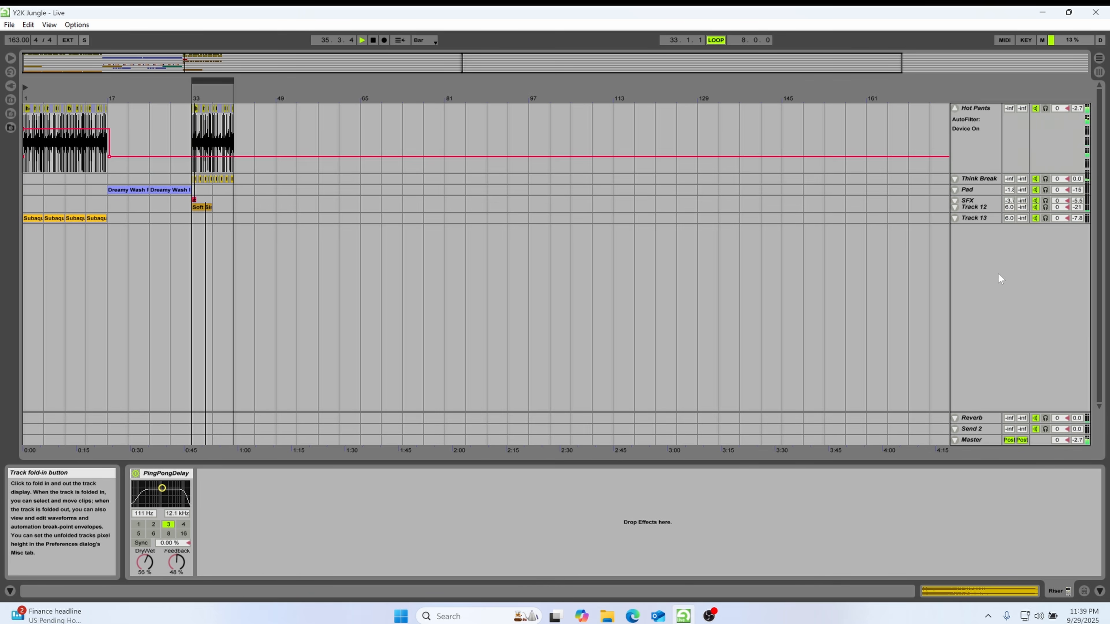
Listen to the intro from bar 1 and from bar 6, checking the track levels in the Session mixer
key("Tab")
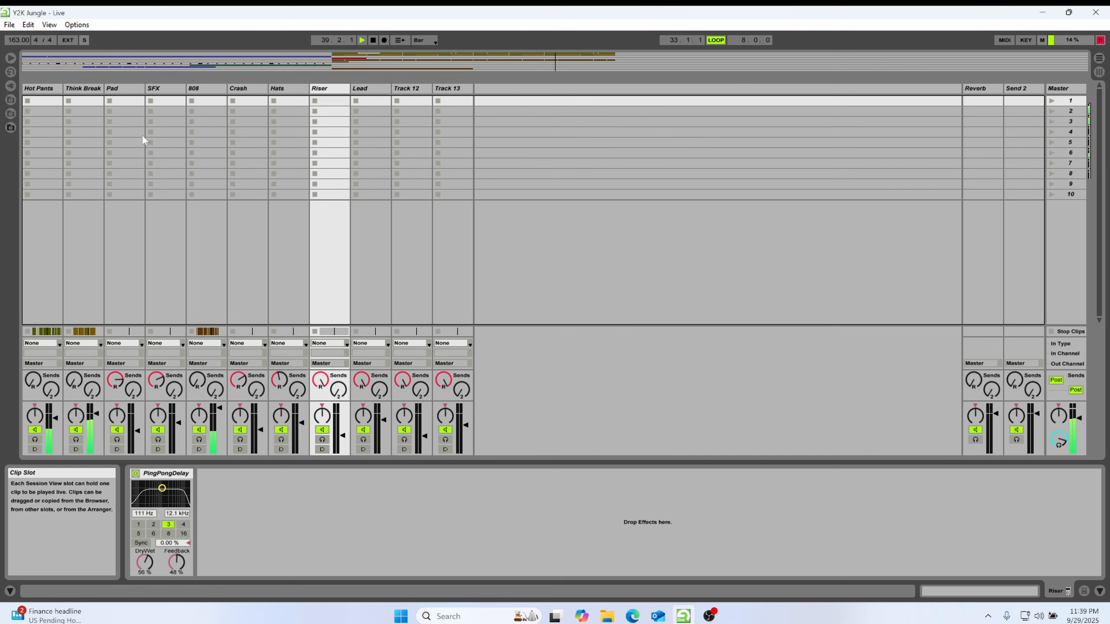
key("Tab")
key("space")
left_click(27, 161)
left_click(26, 184)
key("space")
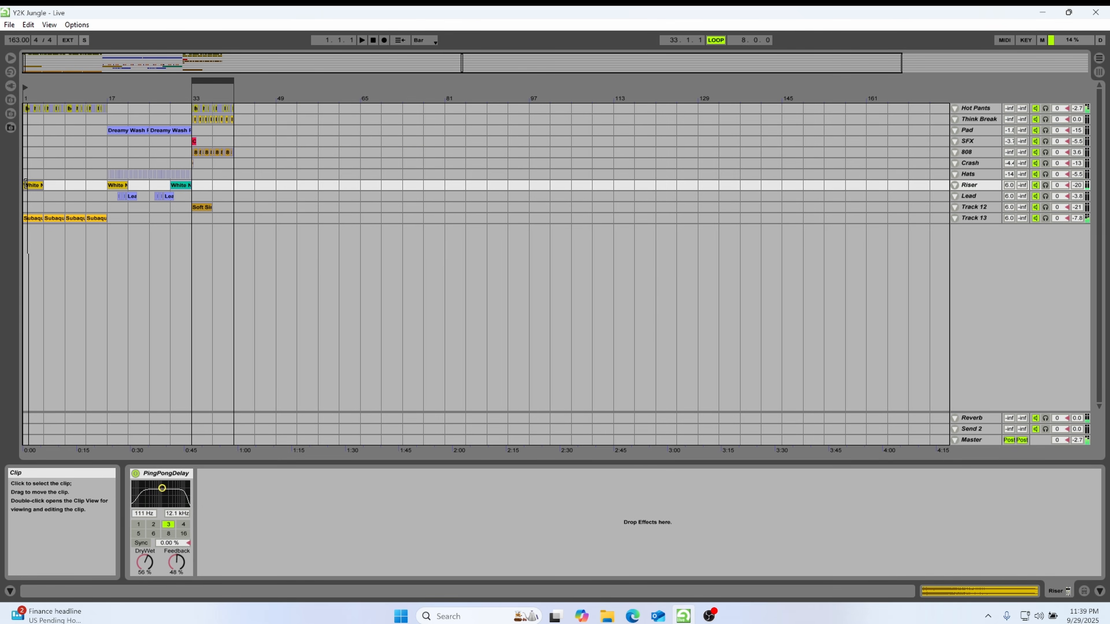
left_click_drag(83, 95, 84, 123)
left_click(84, 86)
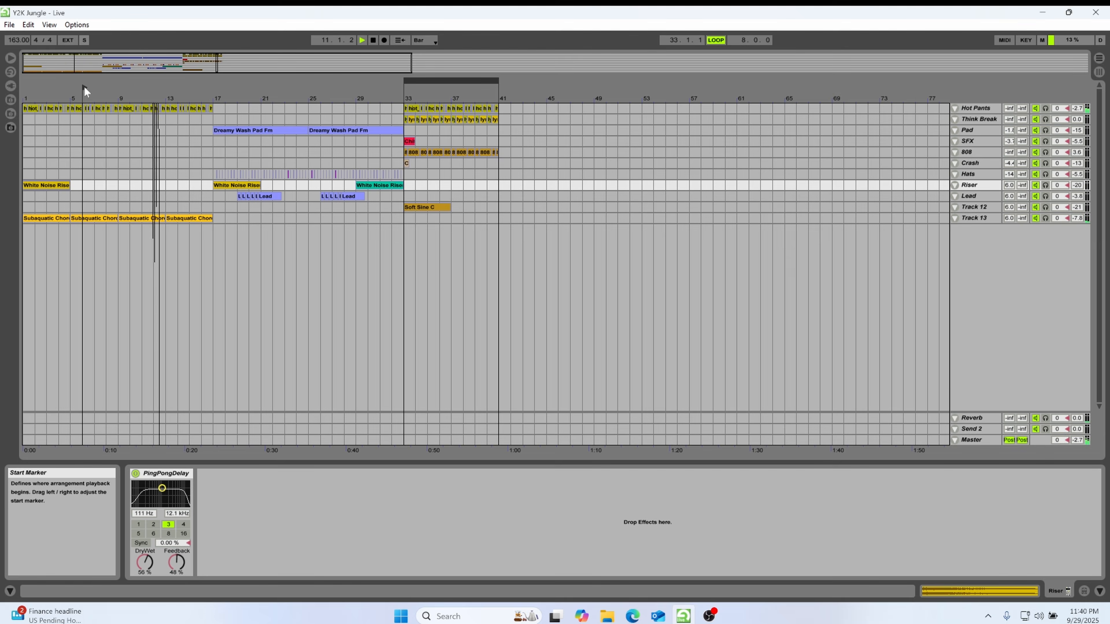
left_click(979, 219)
key("Tab")
key("Tab")
key("space")
Add a Chorus effect to Track 13
left_click(975, 185)
left_click(10, 72)
left_click(230, 350)
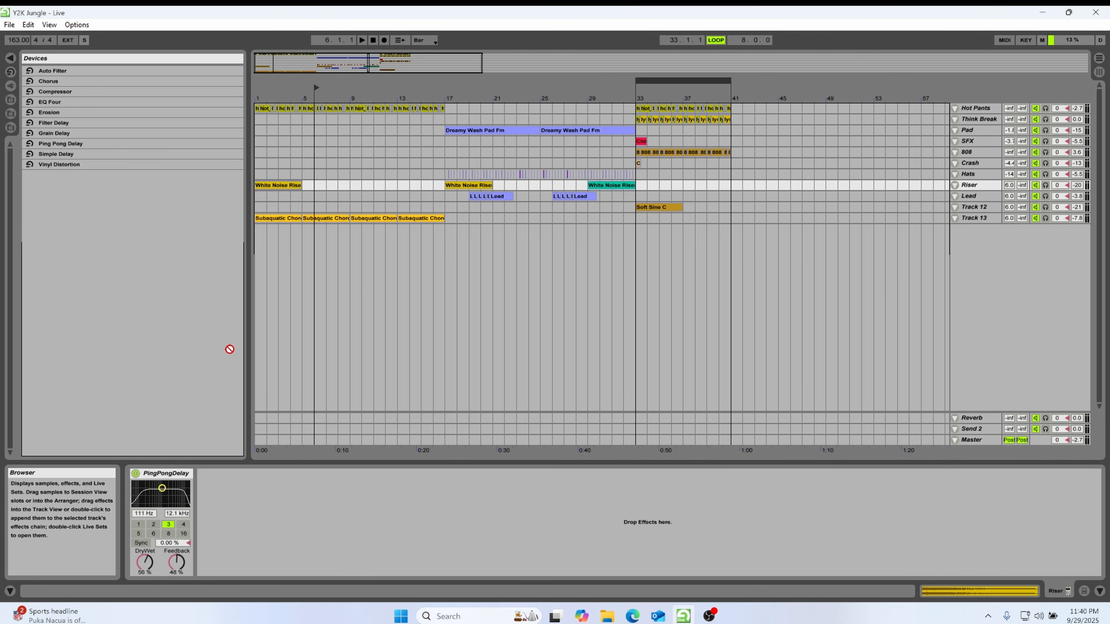
left_click(978, 218)
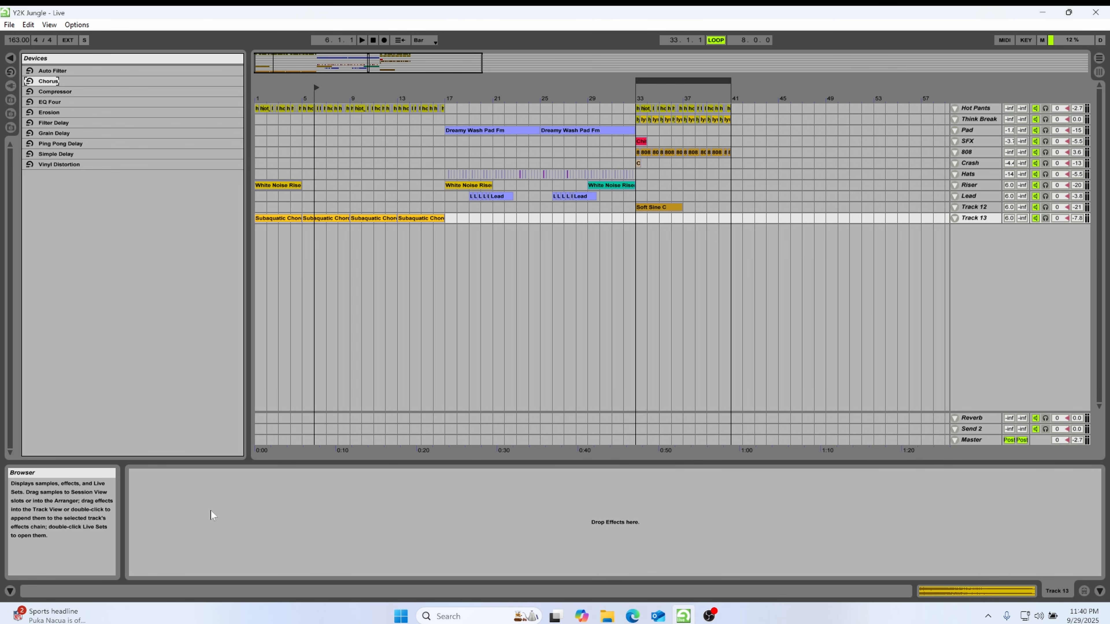
left_click_drag(211, 511, 211, 512)
Add a Filter Delay after the Chorus on Track 13, play from bar 1, and set its left-channel feedback to 43%
key("space")
left_click(256, 88)
left_click_drag(53, 123, 347, 517)
key("space")
key("space")
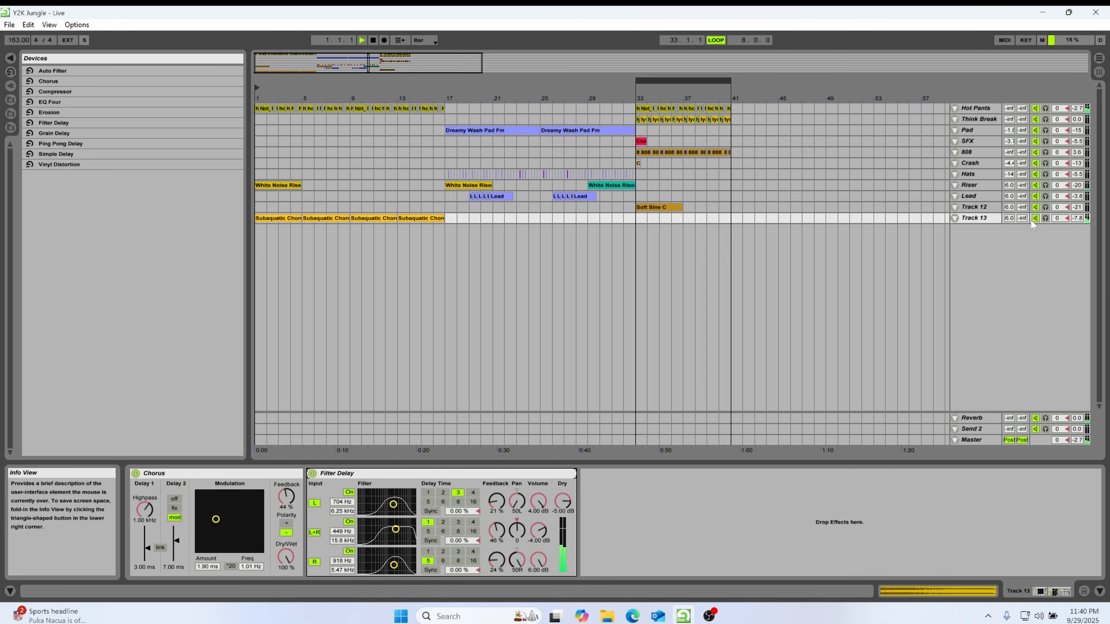
left_click_drag(496, 501, 496, 481)
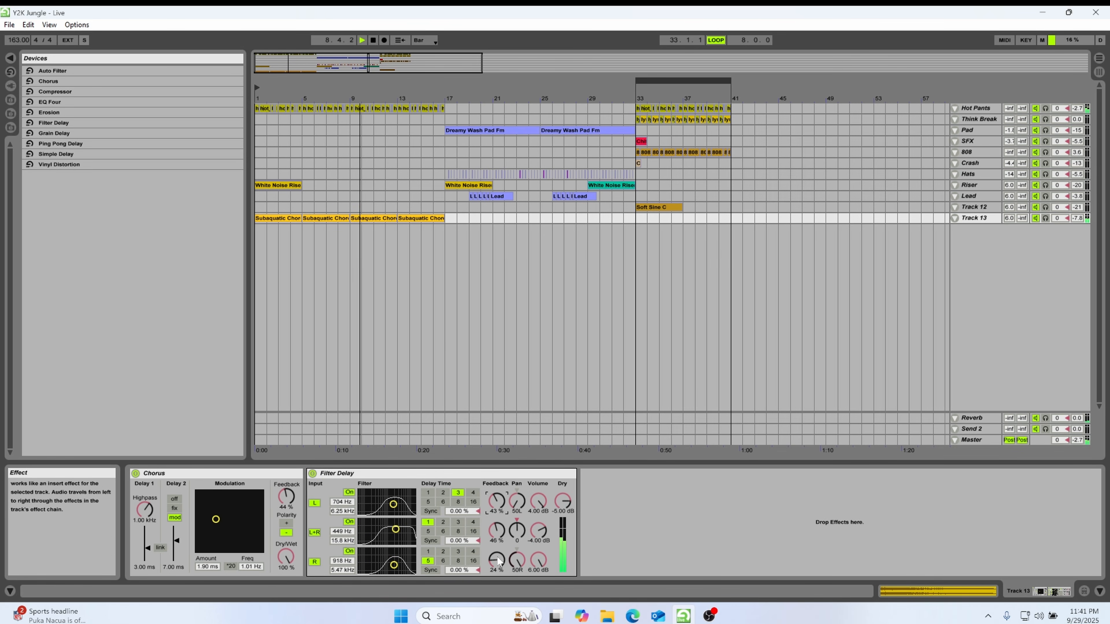
Copy the White Noise Riser Up clip from bar 29 to bar 13 and play the arrangement
left_click_drag(617, 187, 427, 191)
key("space")
key("space")
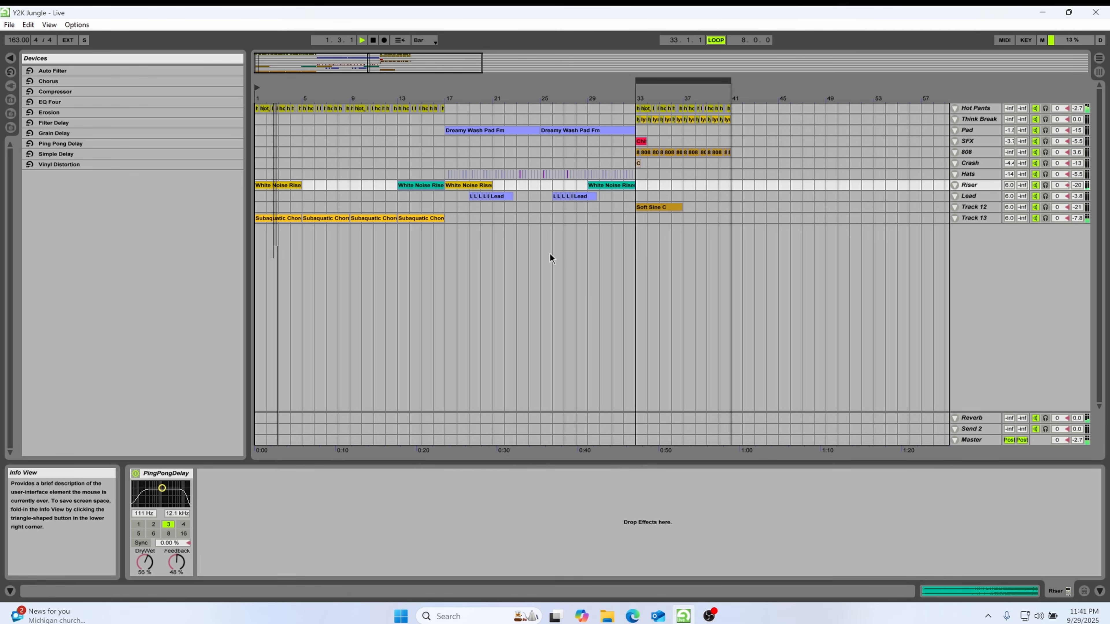
left_click(955, 218)
left_click(956, 218)
Copy the Dreamy Wash Pad clip to bar 1 and duplicate it so the pad fills up to bar 17
left_click(465, 130)
key("ctrl+c")
left_click(260, 131)
key("ctrl+v")
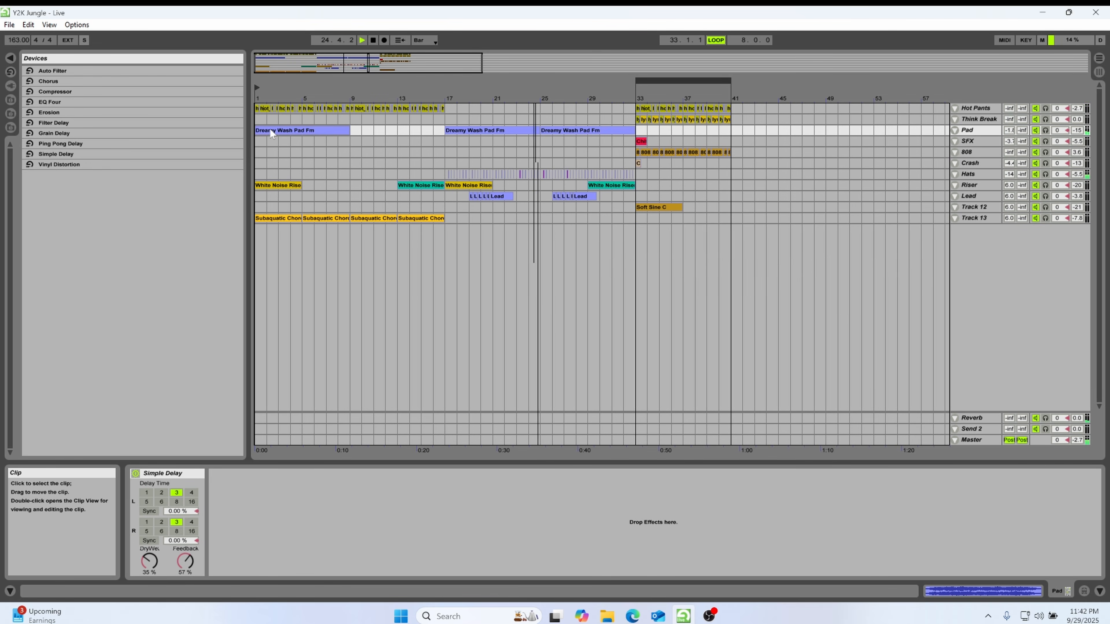
key("ctrl+d")
left_click(270, 131)
Restart playback from bar 1 and lower Track 13's volume to -13 dB in the Session mixer
key("space")
key("space")
key("Tab")
left_click_drag(697, 420, 697, 426)
key("Tab")
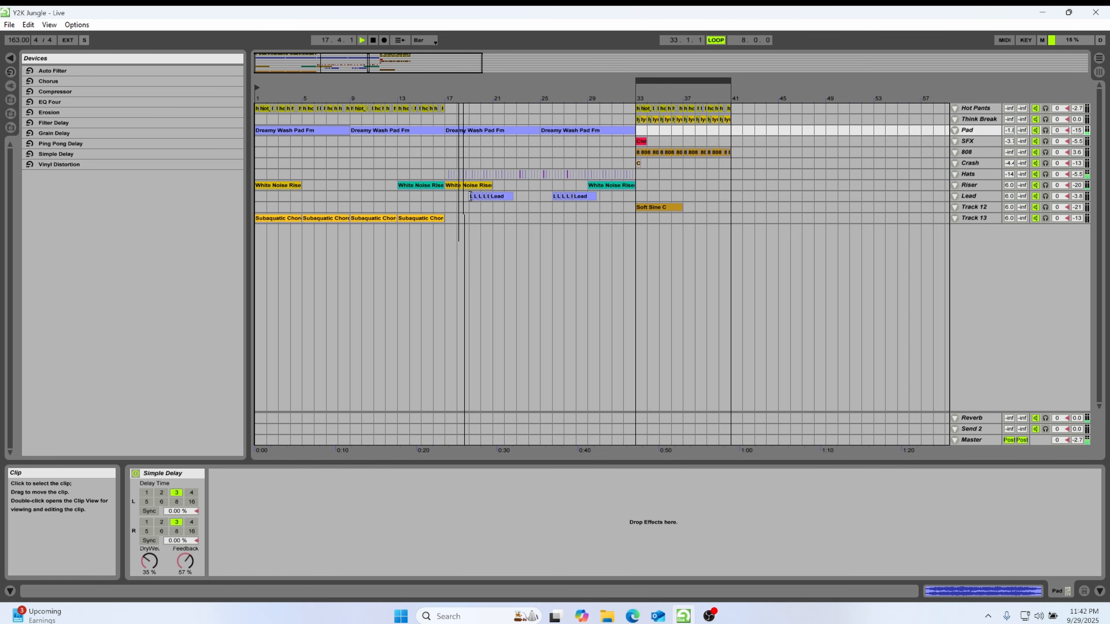
Unfold the Hats track and examine its waveforms around the bar 17 entry while checking playback
left_click(444, 175)
left_click(955, 175)
key("space")
key("space")
left_click(955, 174)
left_click(955, 174)
left_click_drag(445, 95, 469, 191)
key("space")
Copy the Crash clip from bar 33 to bars 1 and 17
left_click_drag(486, 97, 325, 70)
left_click_drag(407, 109, 395, 167)
left_click(288, 171)
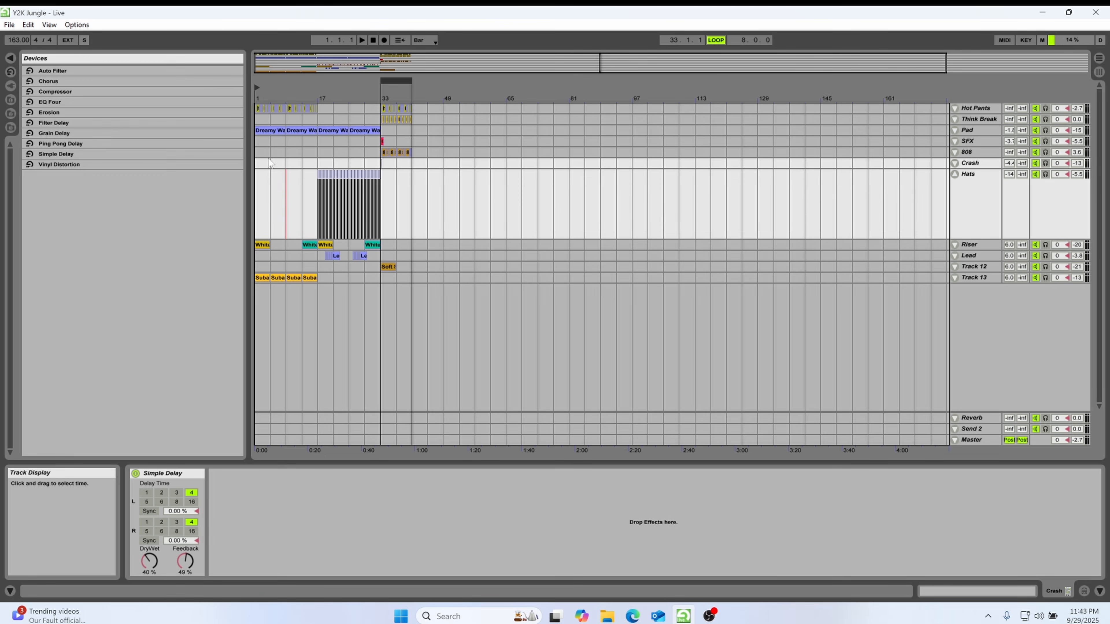
key("alt+v")
key("Escape")
left_click_drag(328, 103, 258, 166)
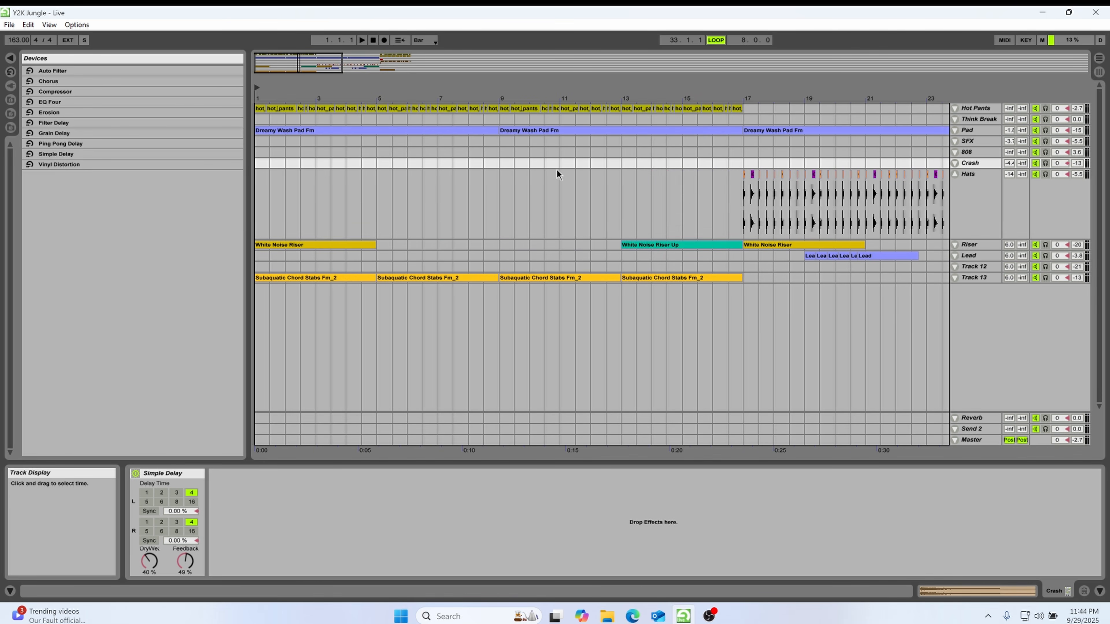
left_click(257, 164)
key("ctrl+v")
left_click(745, 165)
key("ctrl+v")
Play the intro, delete the White Noise Riser at bar 1, and move the one at bar 17 to bar 33
left_click_drag(668, 99, 660, 70)
key("space")
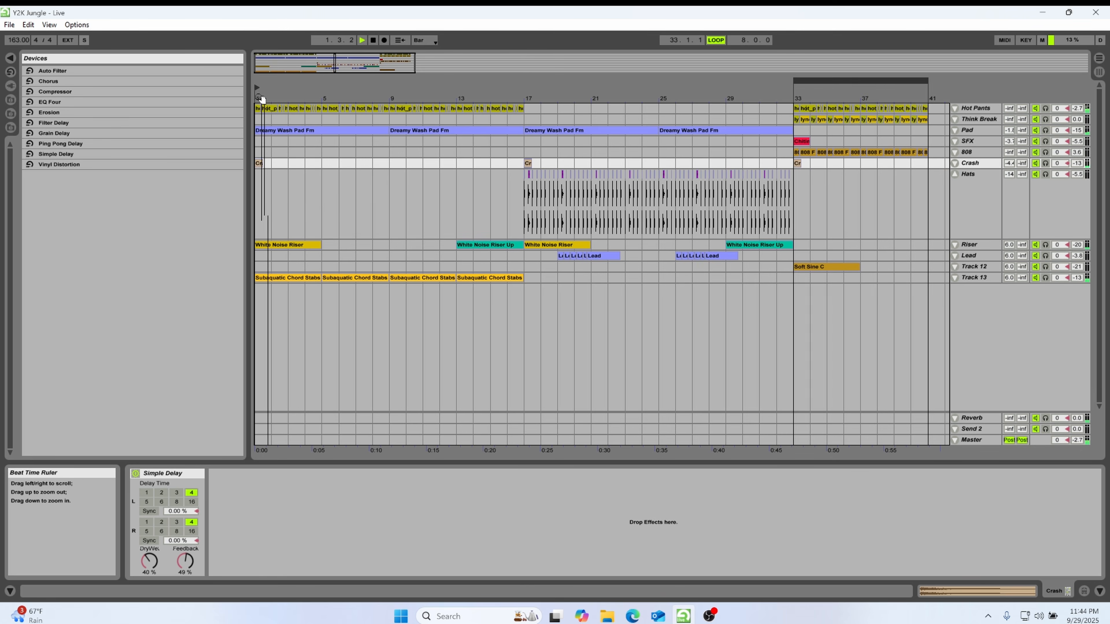
left_click(274, 246)
key("Delete")
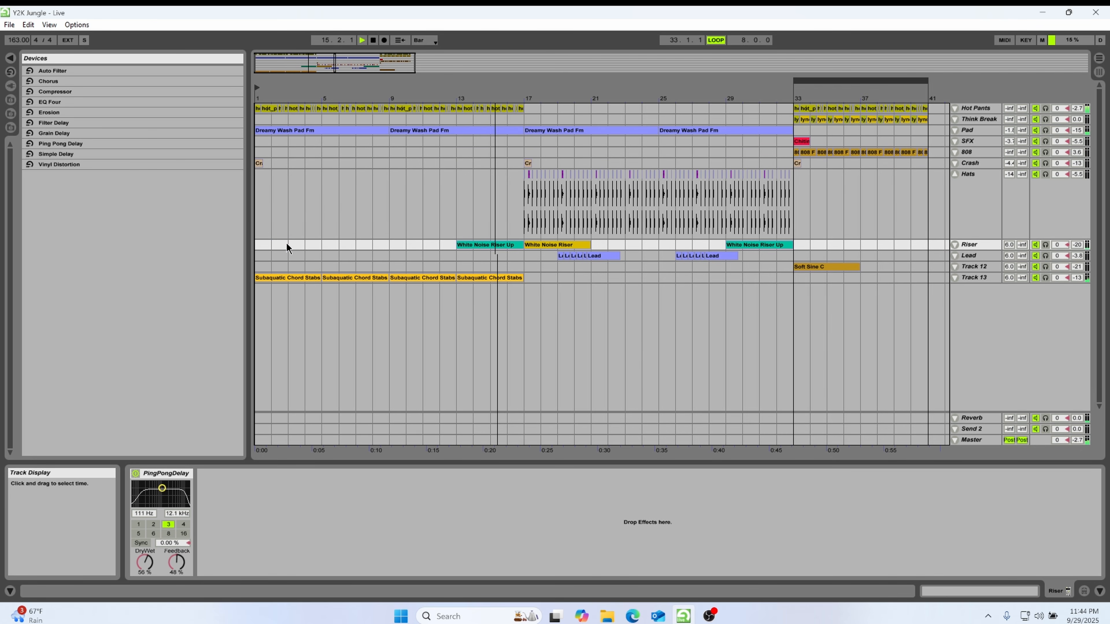
left_click_drag(558, 244, 818, 254)
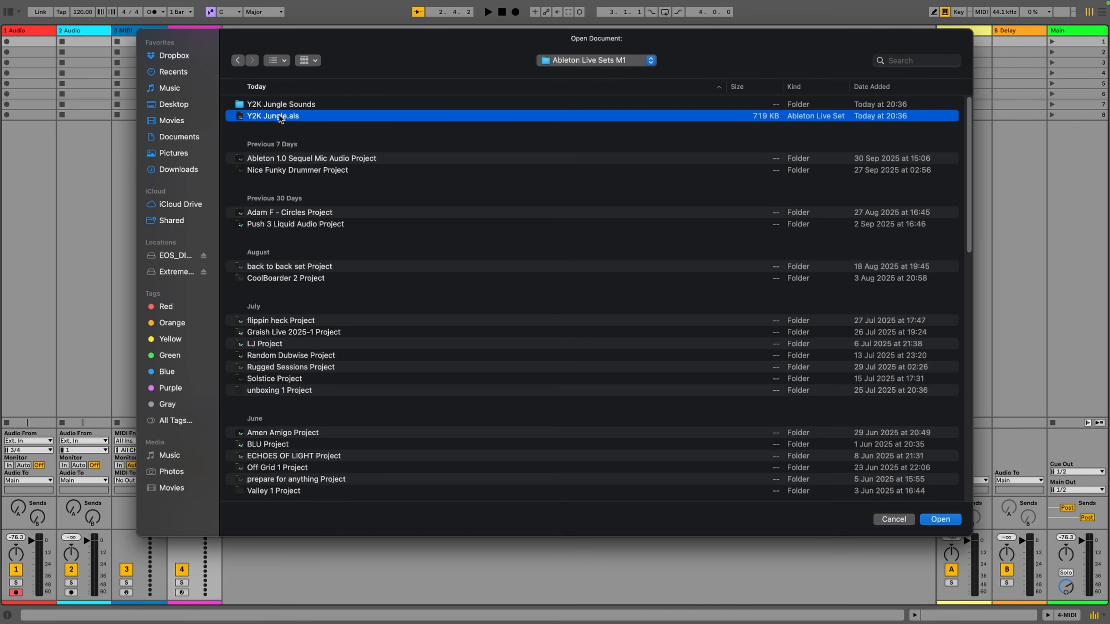
Open the Y2K Jungle.als set in the newer Ableton Live and delete the missing ArtsAcousticReverb plug-in from the A Reverb return
double_click(279, 116)
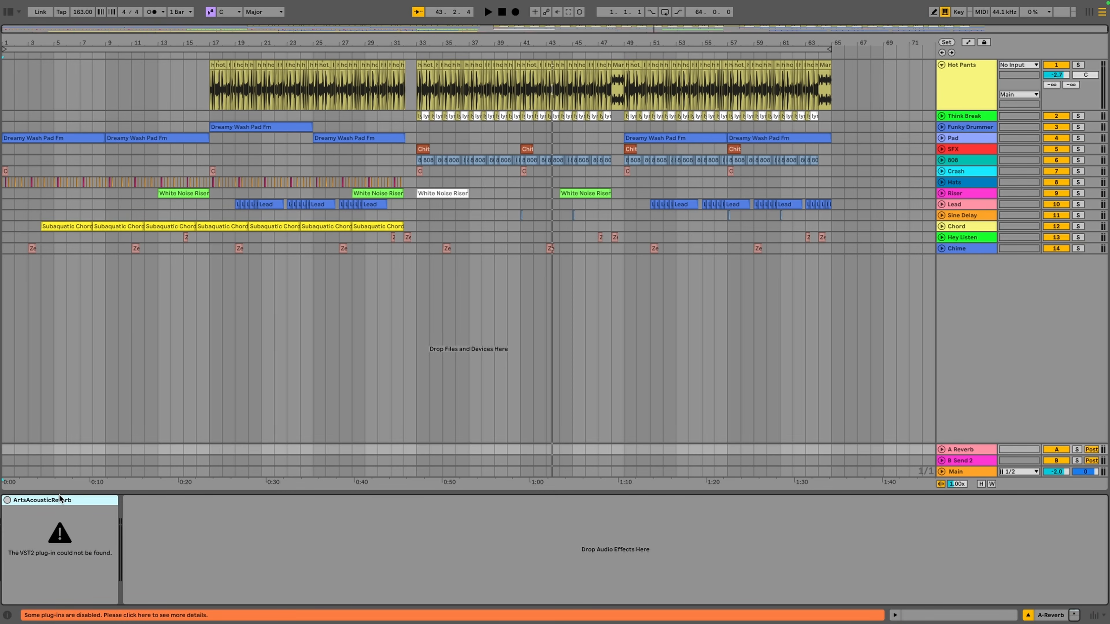
key("Delete")
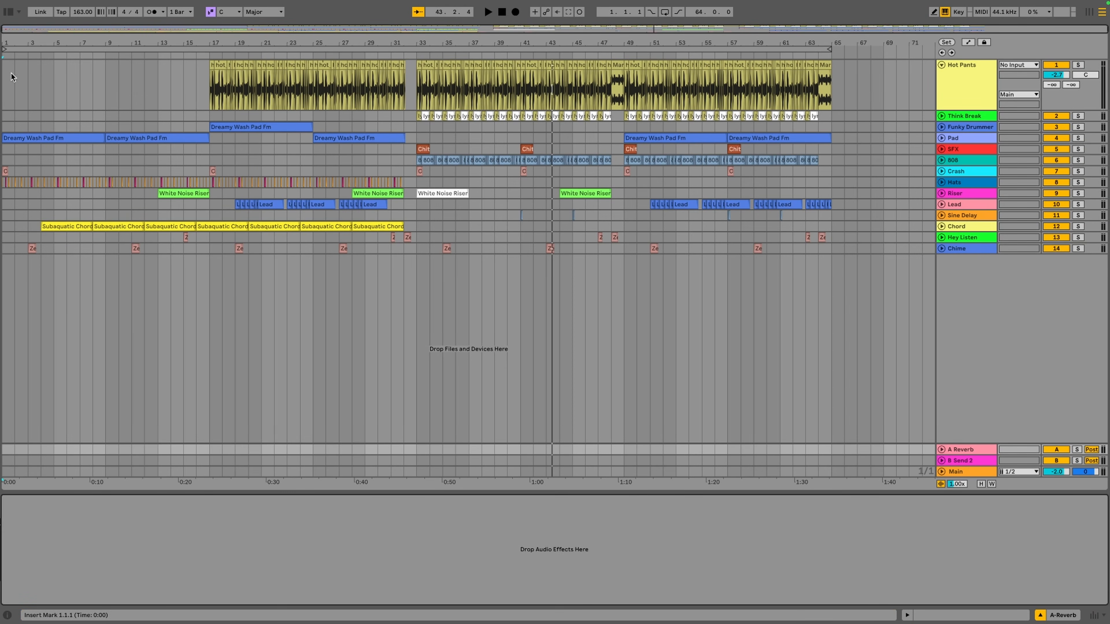
Add Hybrid Reverb to the A Reverb return and set its convolution impulse response to Digital Rich Plate 1
left_click(7, 13)
left_click(35, 143)
left_click_drag(116, 297, 85, 544)
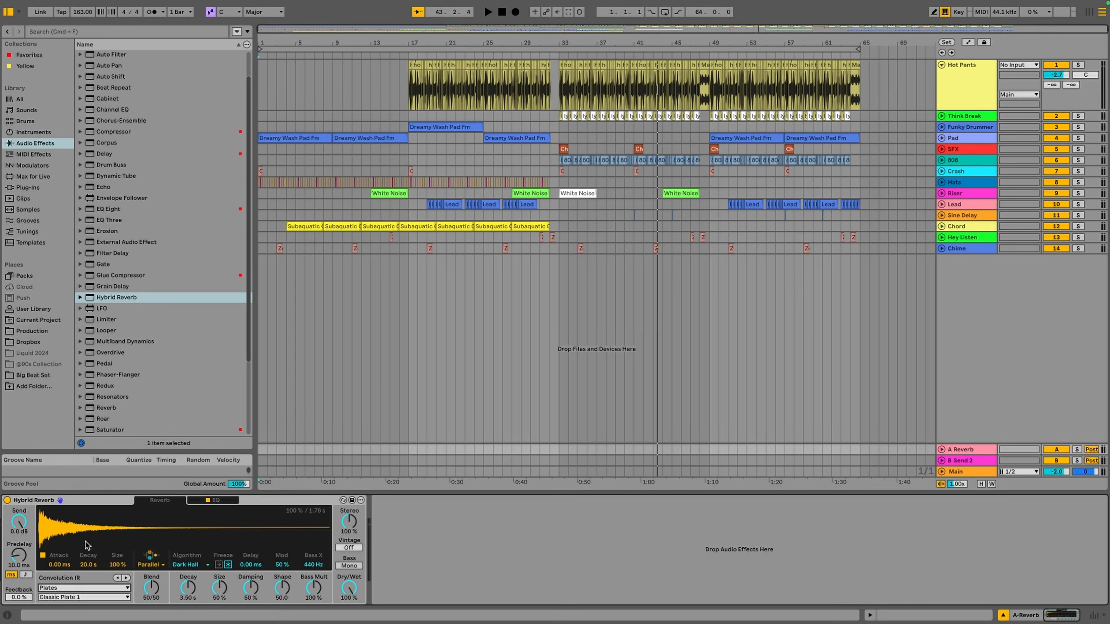
left_click(90, 597)
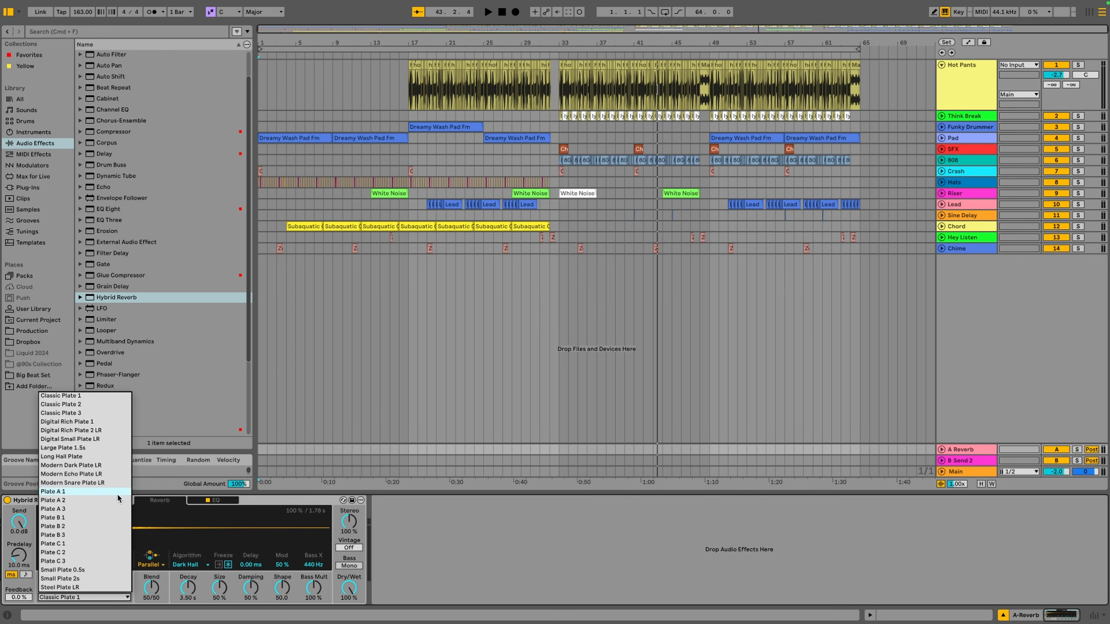
left_click(108, 422)
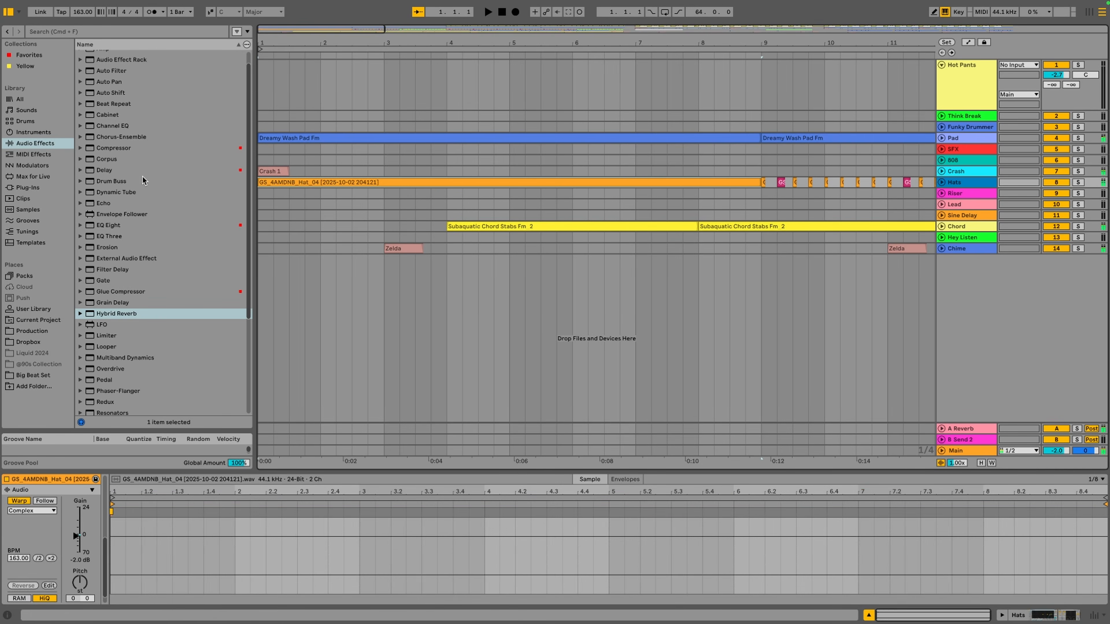
Consolidate bars 1–9 of the Crash track into a clip named Crash and place it in the track's first Session slot
left_click_drag(762, 171, 259, 171)
key("super+j")
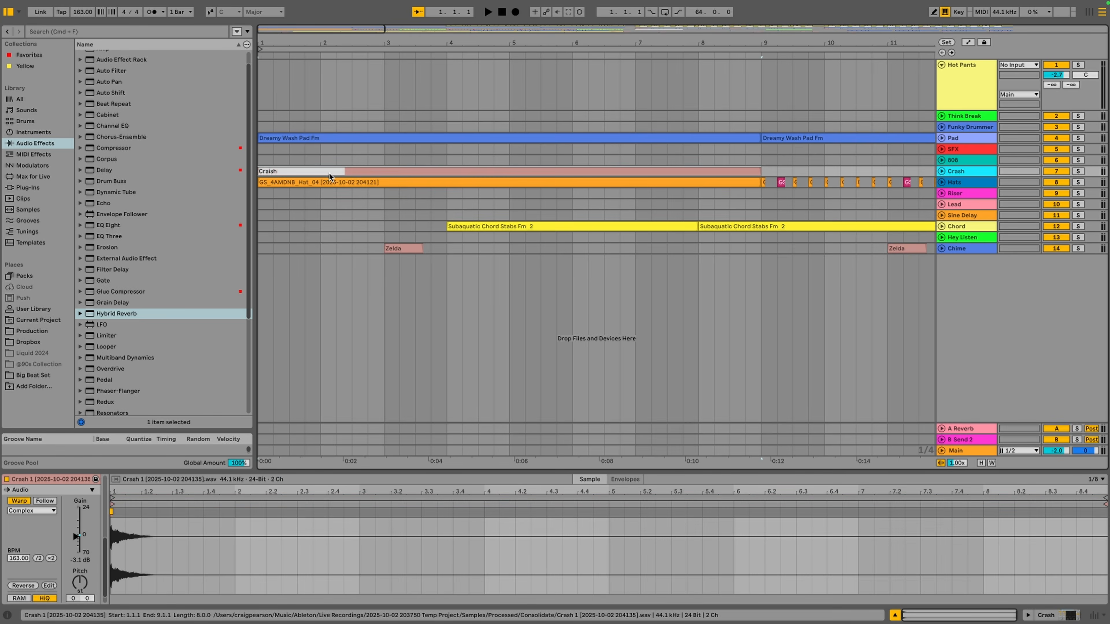
left_click_drag(330, 174, 918, 38)
key("Tab")
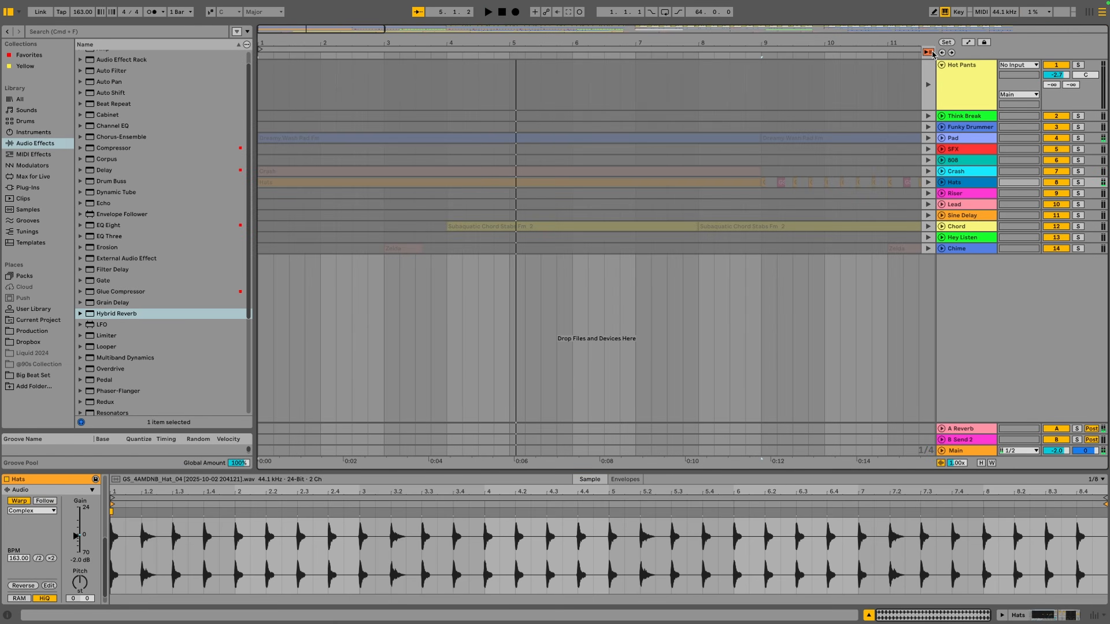
Consolidate the Riser track's section into one clip, place it in the track's first Session slot, and launch scene 1
left_click_drag(367, 194, 675, 192)
key("super+j")
left_click_drag(446, 193, 551, 195)
key("Tab")
left_click_drag(552, 195, 474, 42)
left_click(1064, 41)
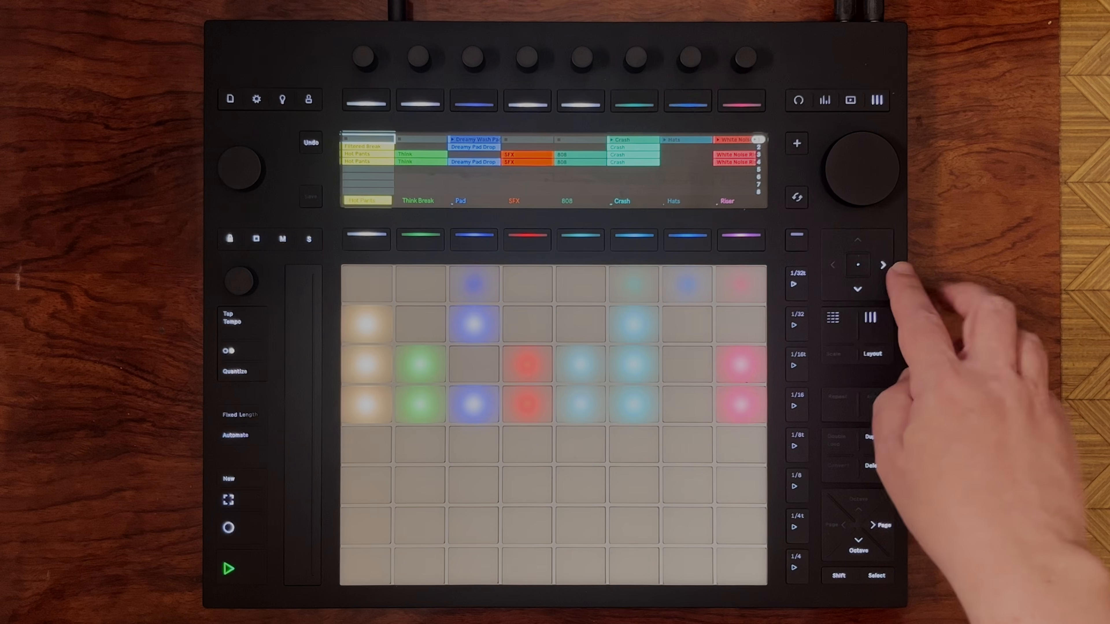
left_click(883, 265)
left_click(883, 265)
left_click(883, 265)
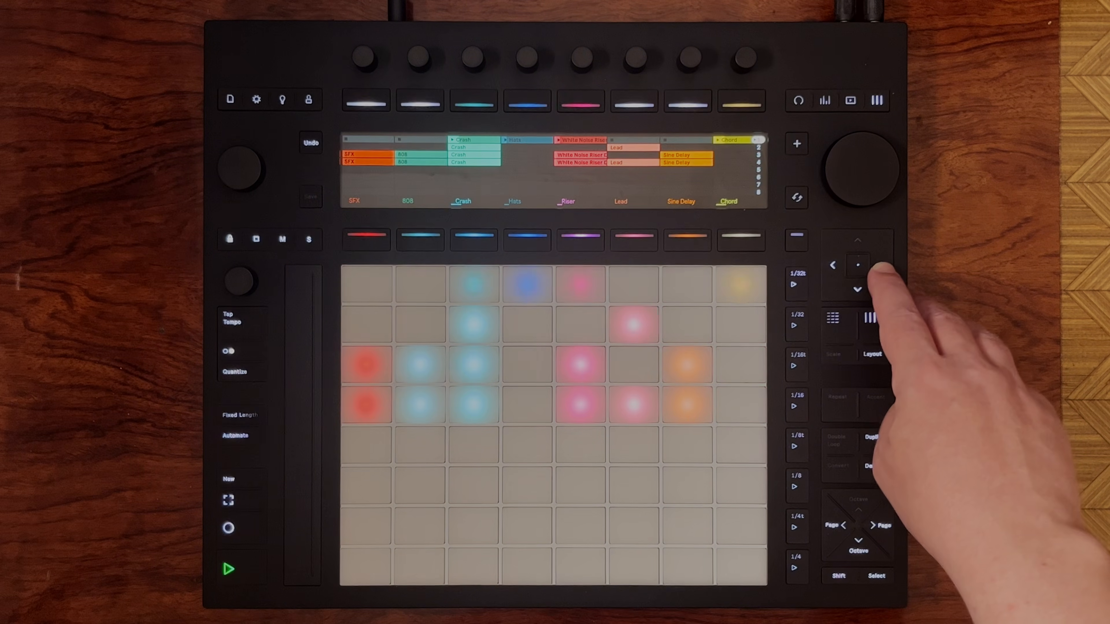
left_click(883, 265)
left_click(883, 265)
left_click(883, 265)
left_click(883, 265)
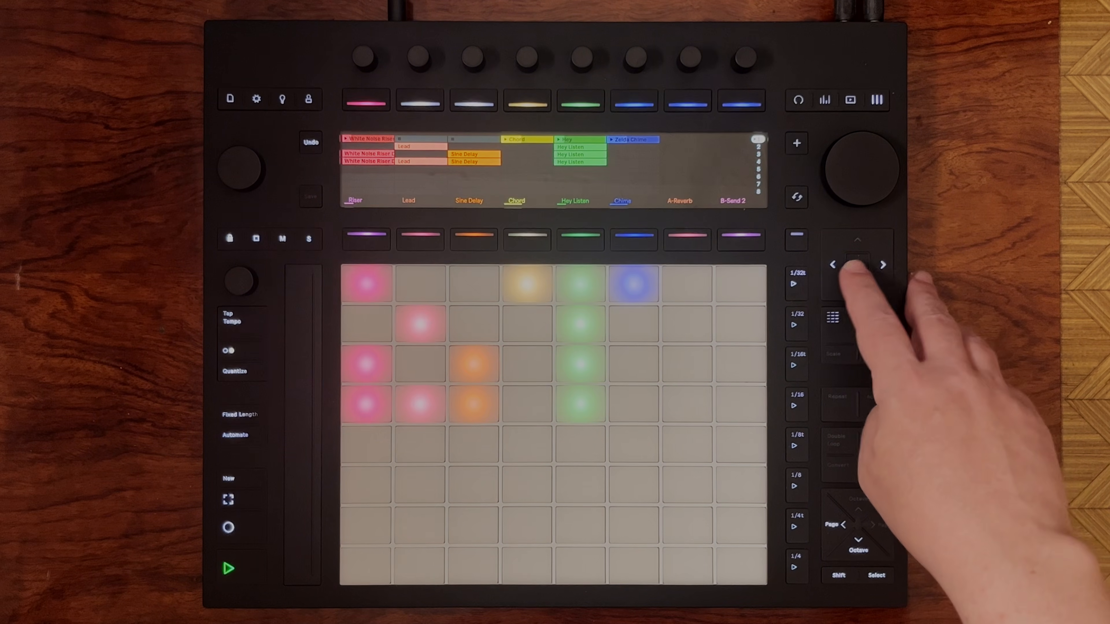
left_click(832, 264)
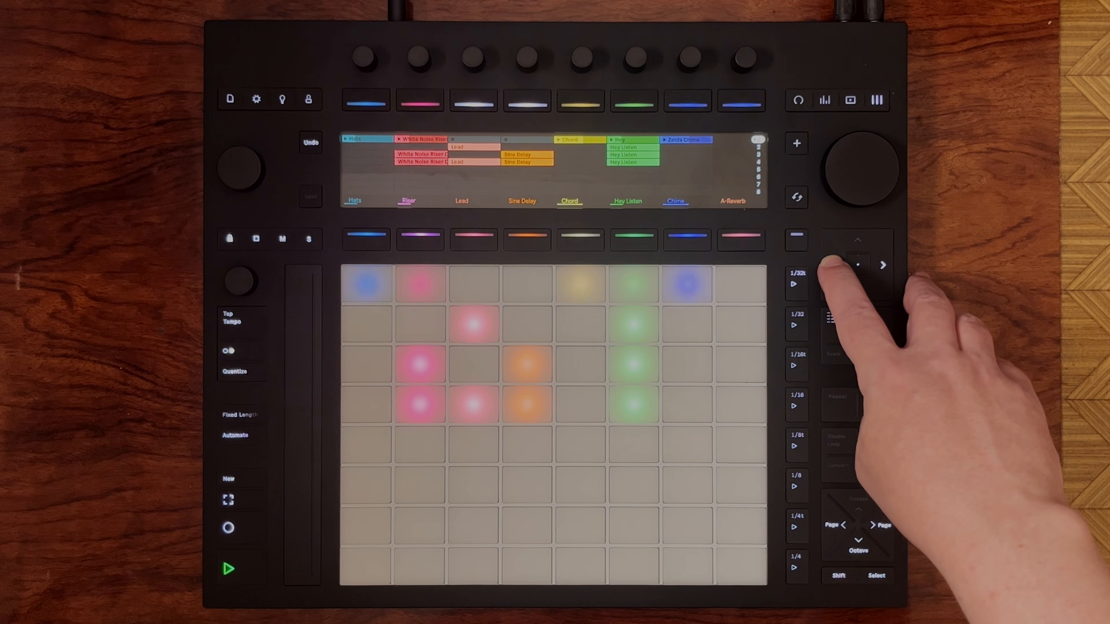
left_click(832, 264)
left_click(832, 264)
left_click(833, 264)
left_click(832, 265)
left_click(833, 265)
left_click(832, 264)
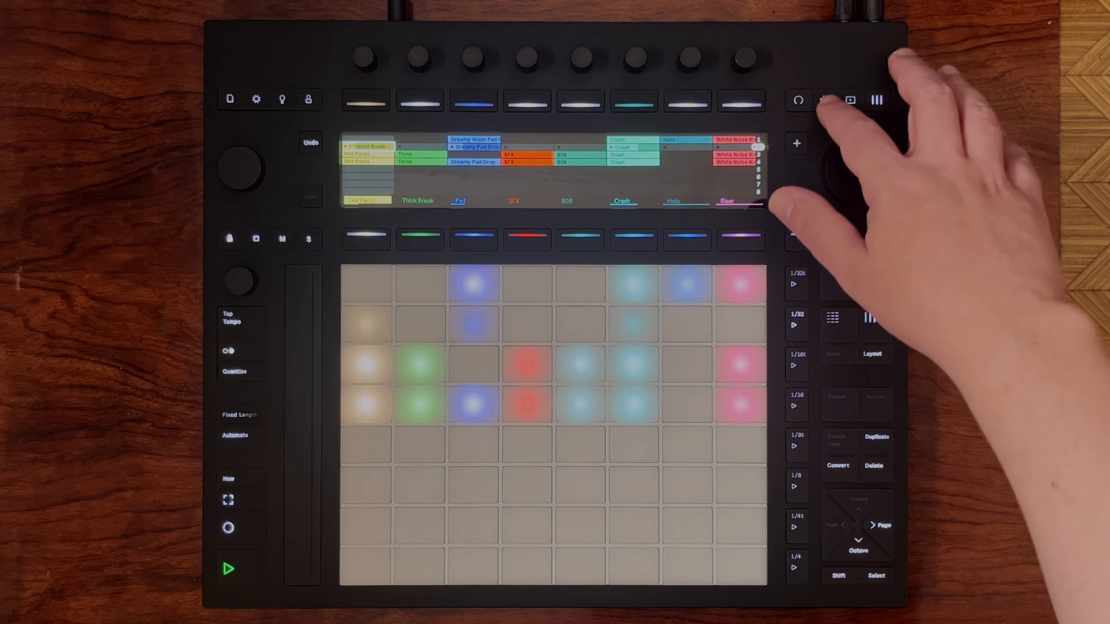
left_click(825, 100)
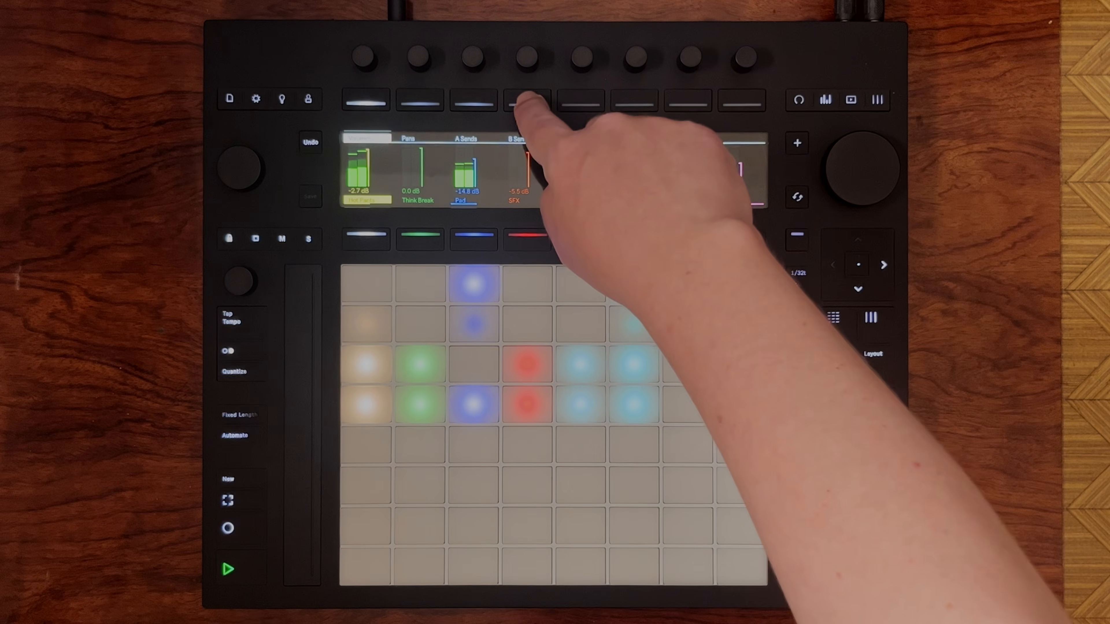
left_click(527, 104)
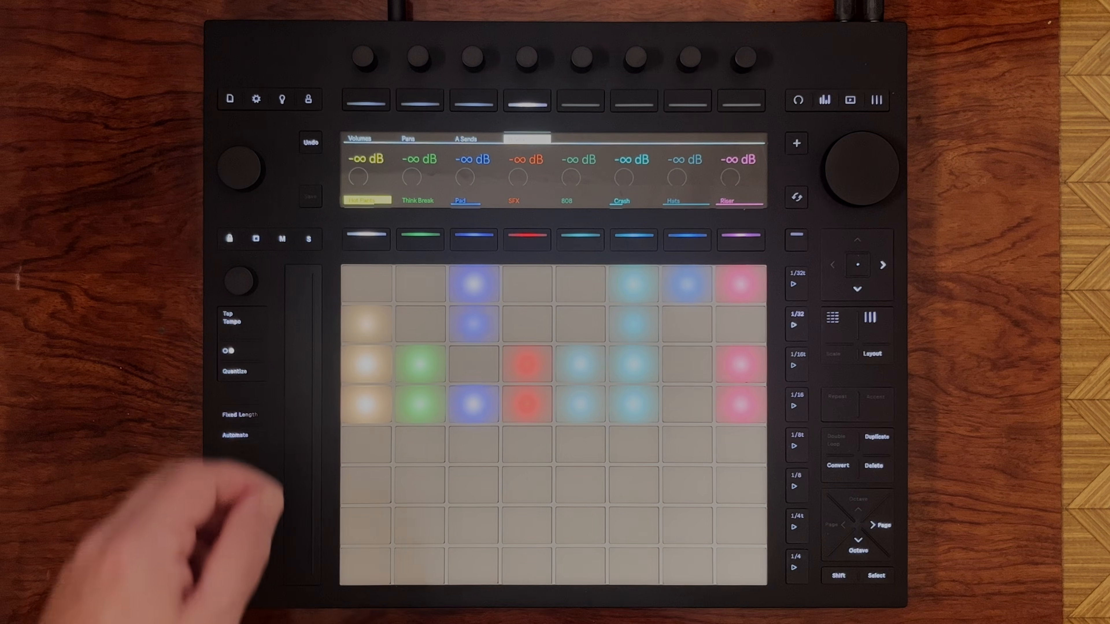